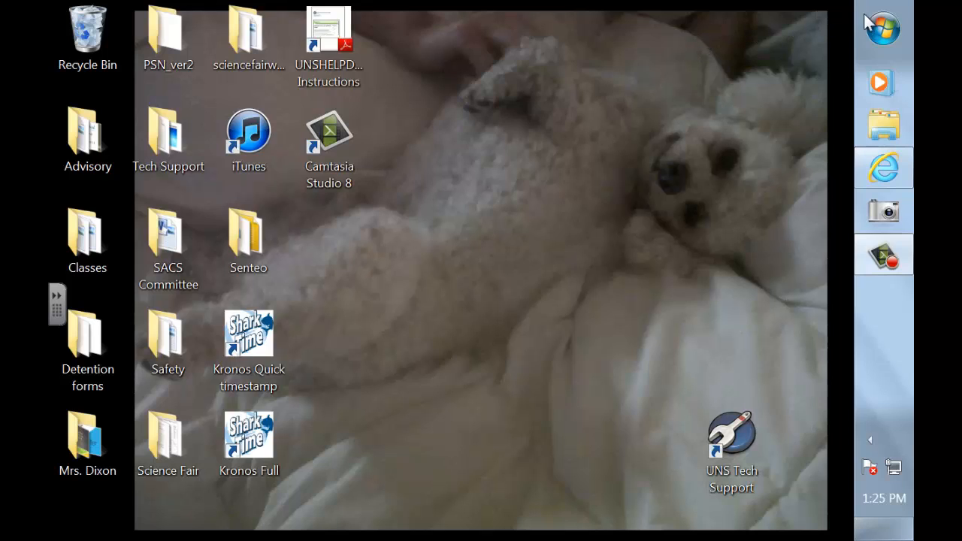
Search for 'Excel' from the Start menu and launch Microsoft Excel 2010.
left_click(884, 30)
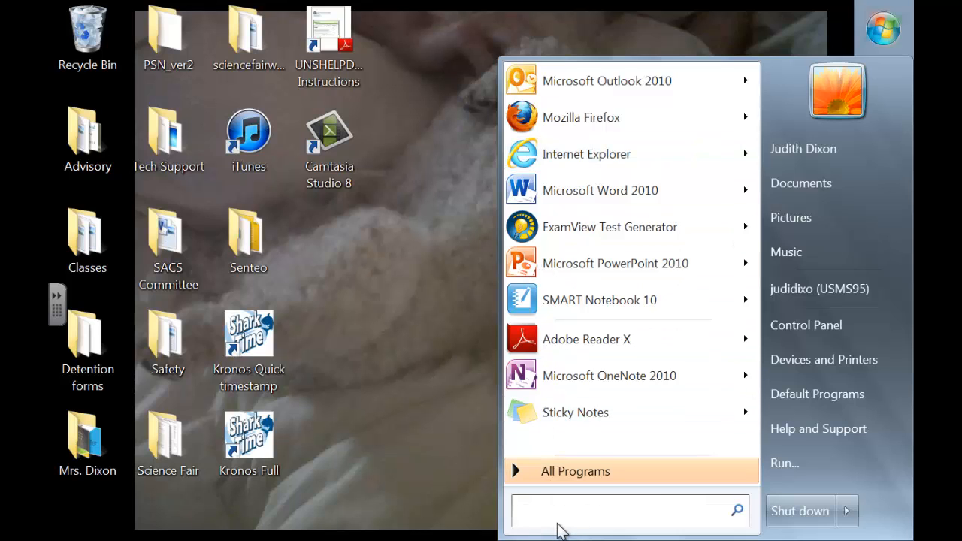
type("Excel")
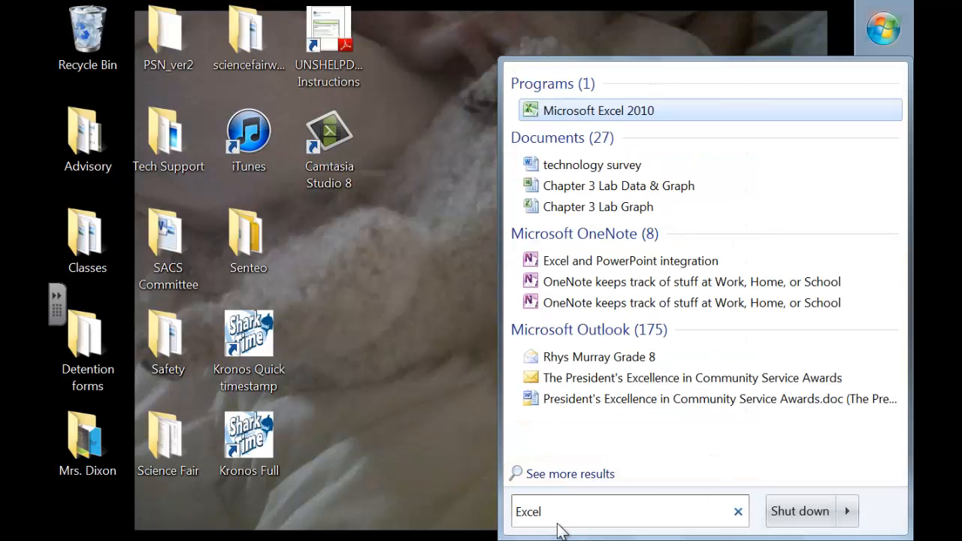
left_click(564, 111)
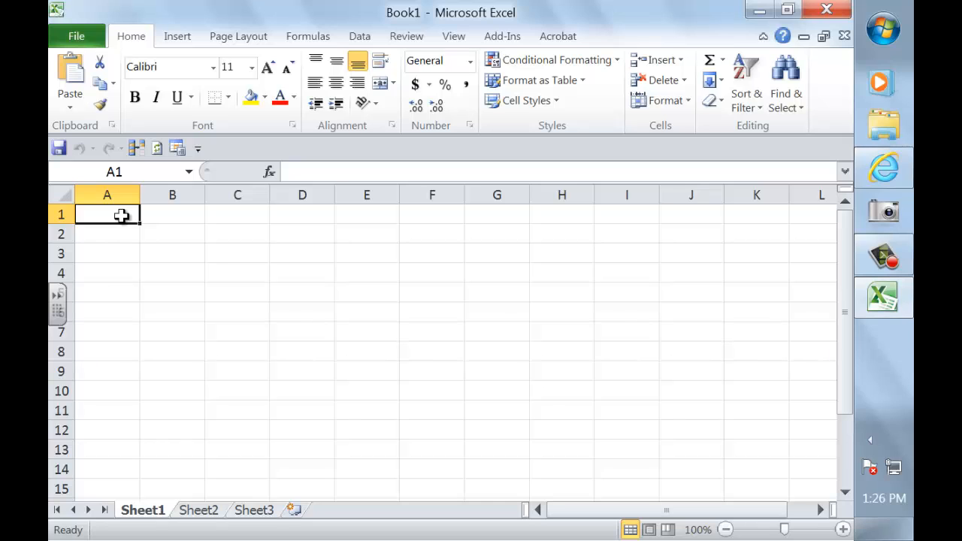
Enter Denver, Houston, Los Angeles, Miami, New York and Portland in cells A1 through A6.
type("Denver")
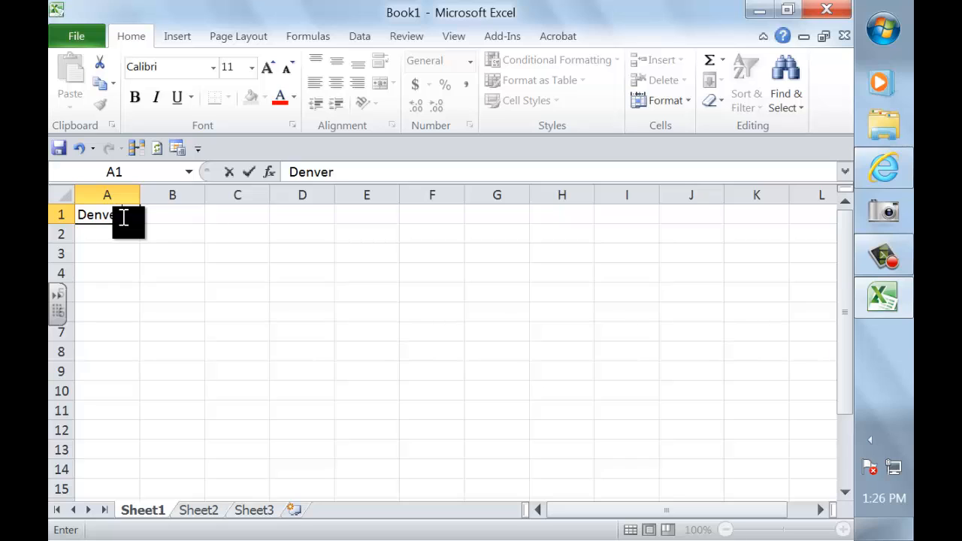
left_click(112, 234)
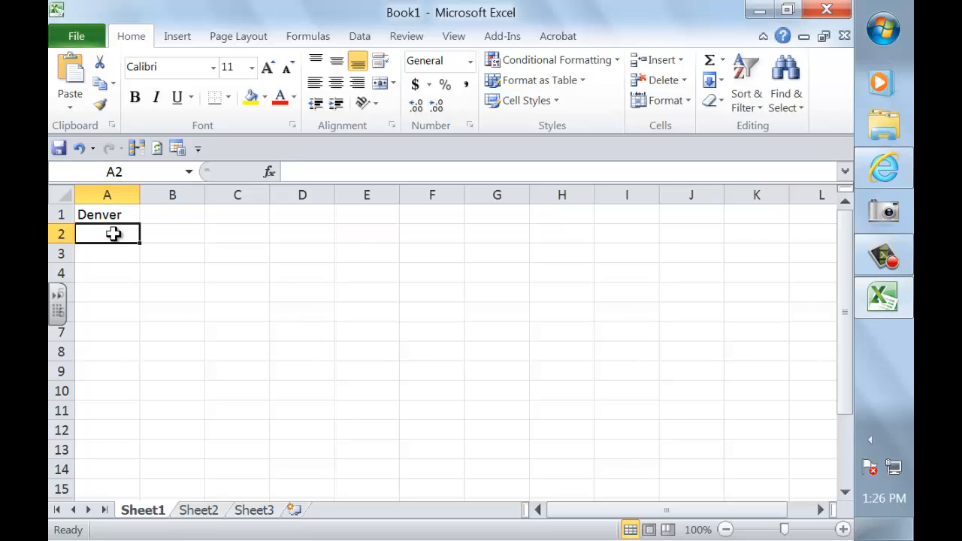
type("Ho")
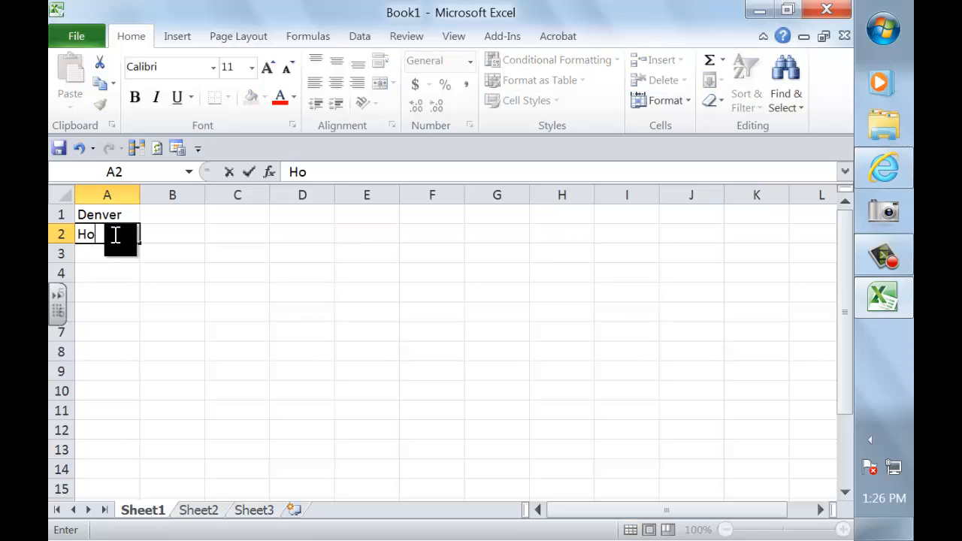
type("uston")
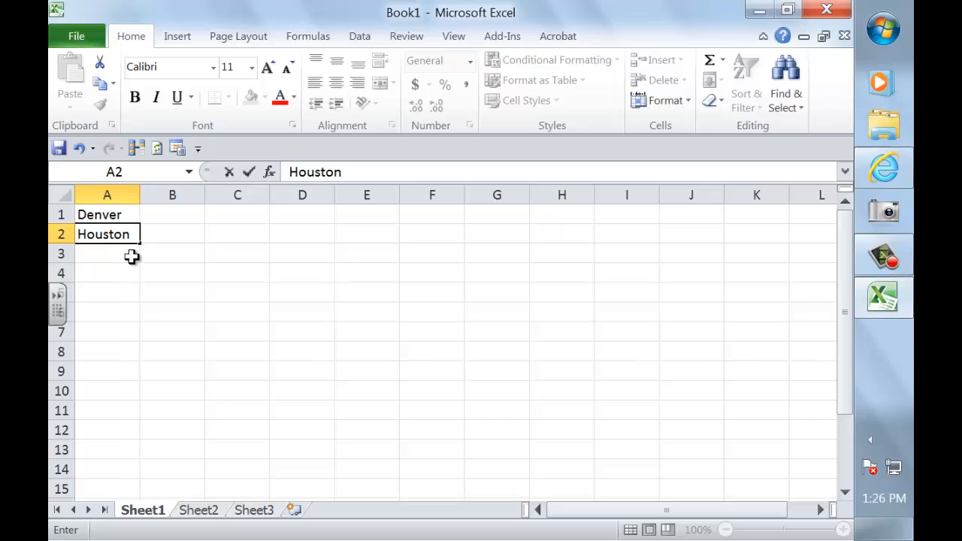
left_click(121, 253)
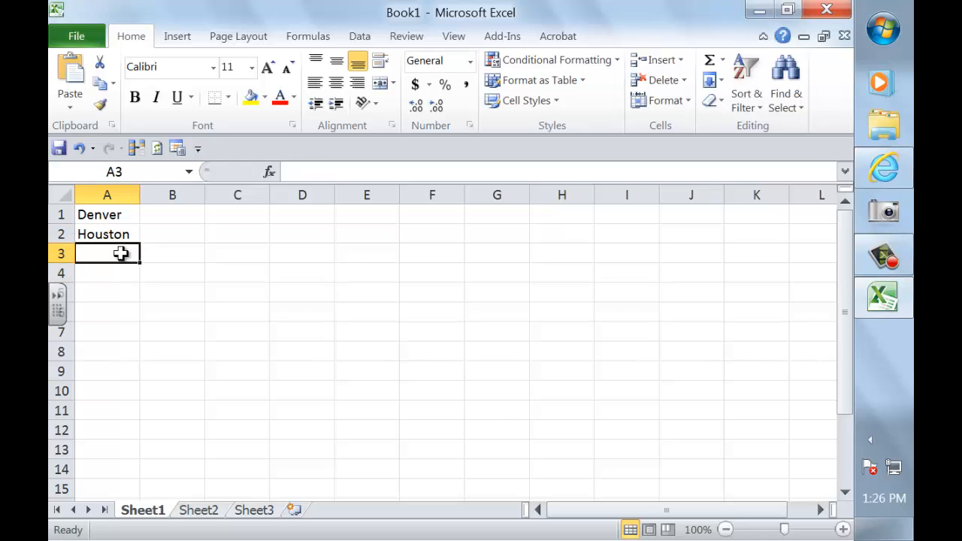
type("Los Angeles")
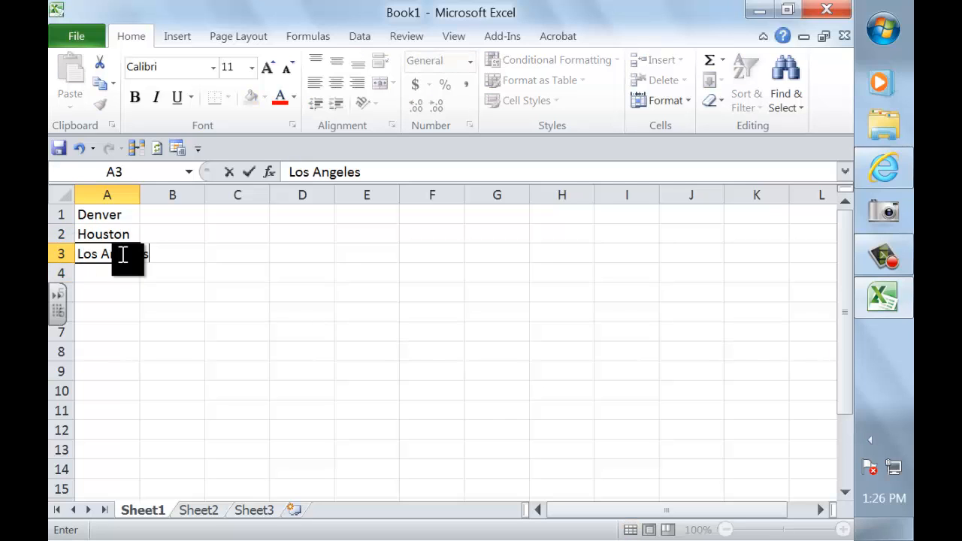
left_click(93, 273)
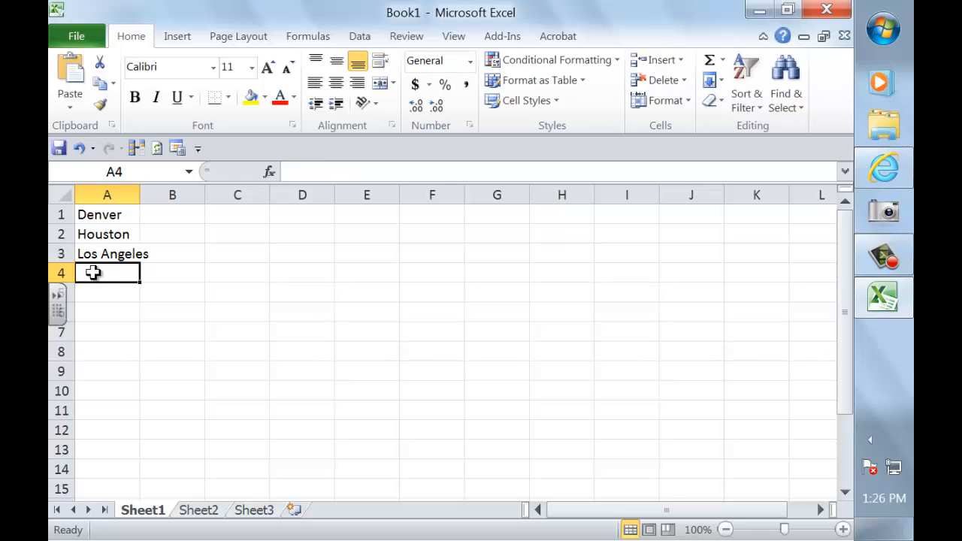
type("Miami")
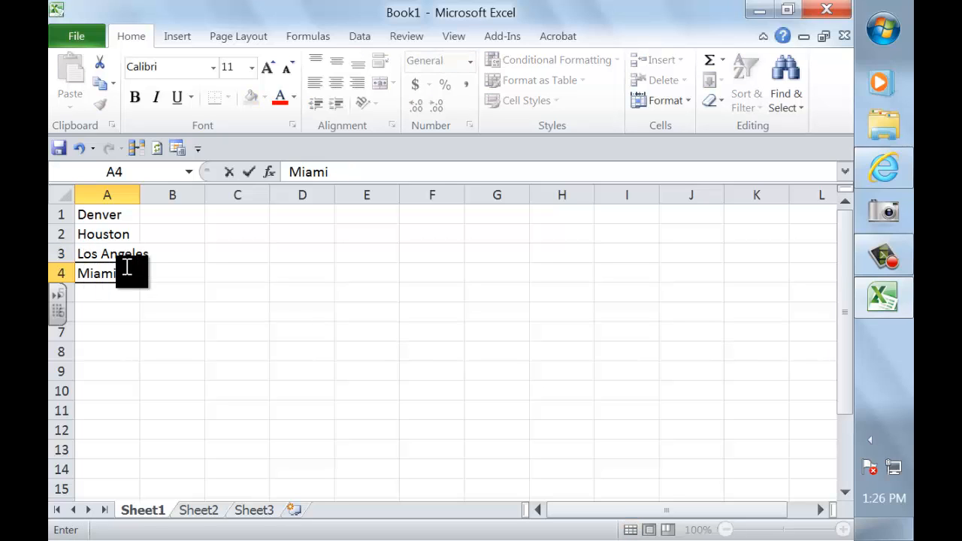
left_click(129, 293)
type("New")
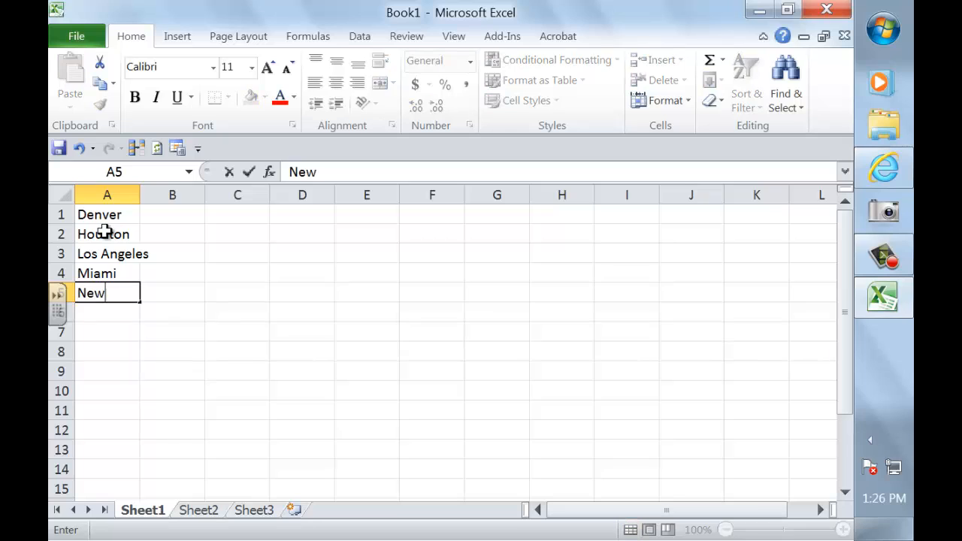
type(" York")
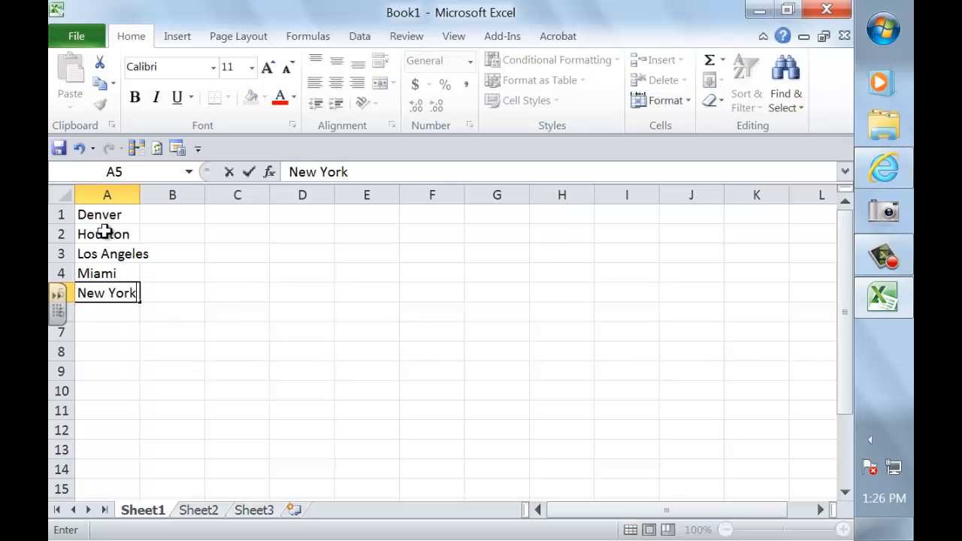
left_click(119, 311)
type("Portland")
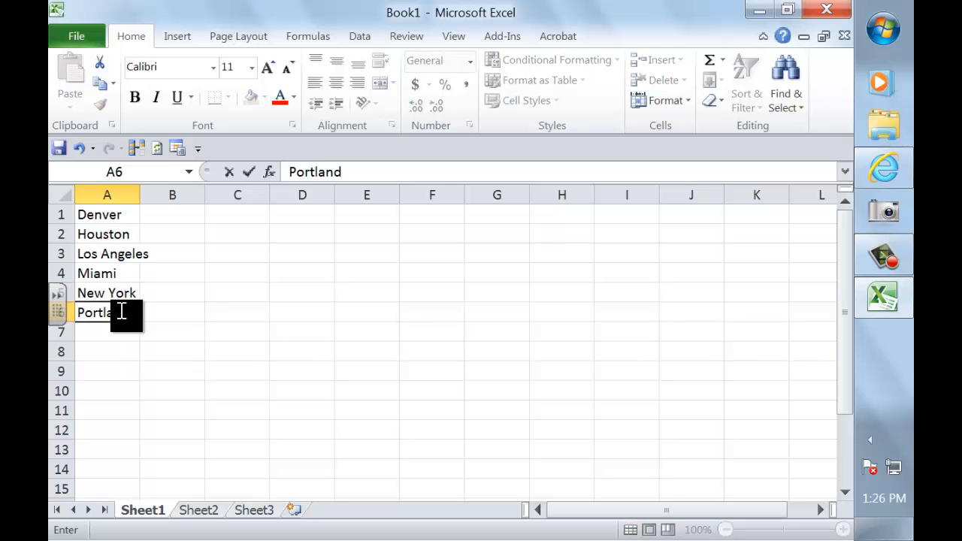
left_click(188, 213)
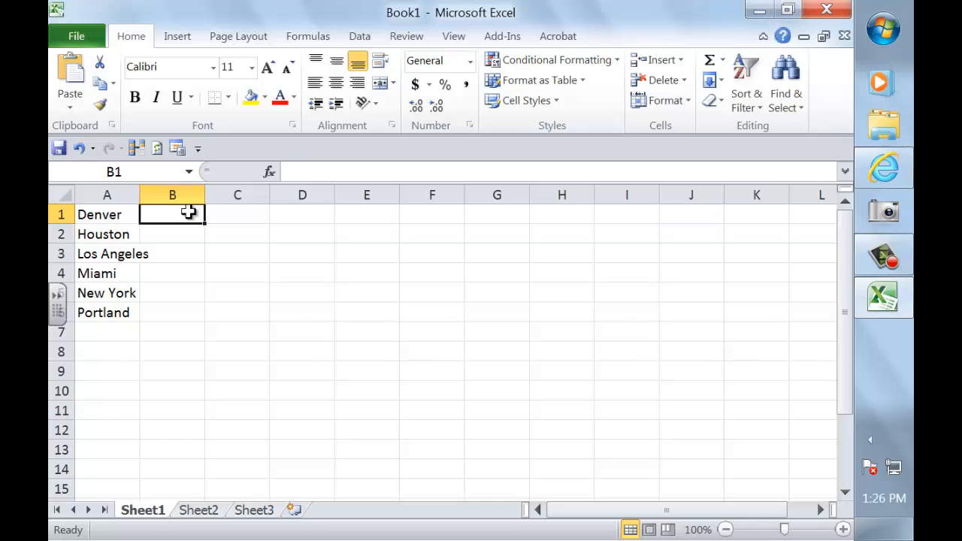
Enter the temperatures 10, 19, 18, 24, 12 and 12 into cells B1 through B6.
type("10")
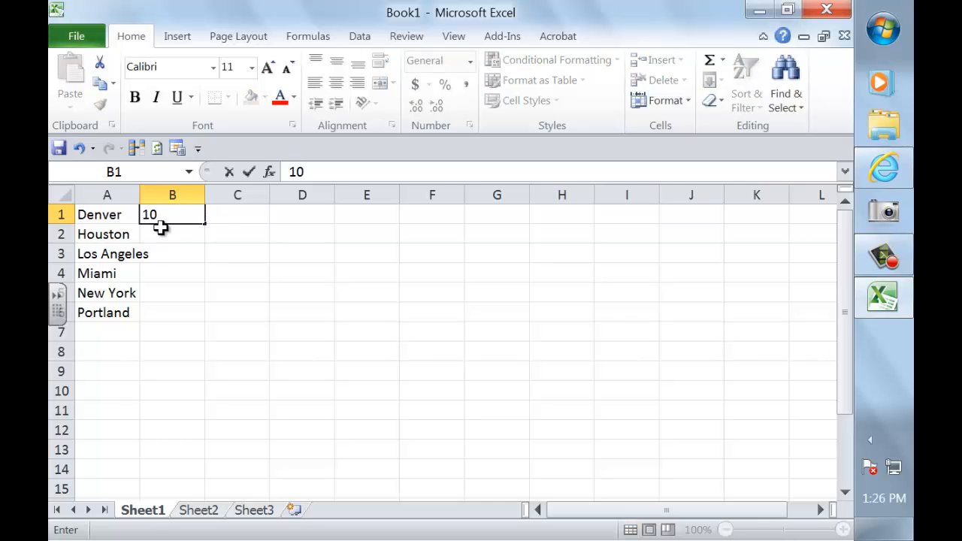
left_click(175, 235)
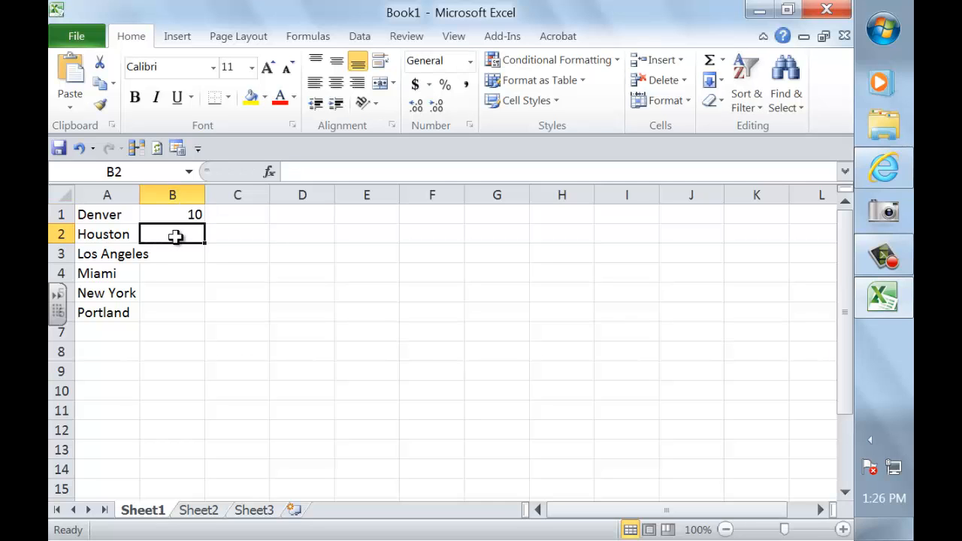
type("19")
left_click(182, 254)
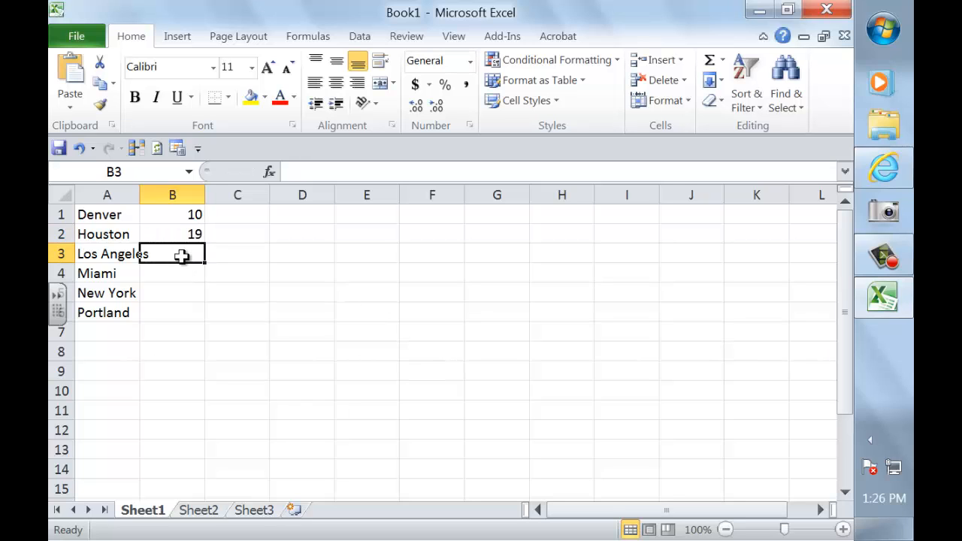
type("18")
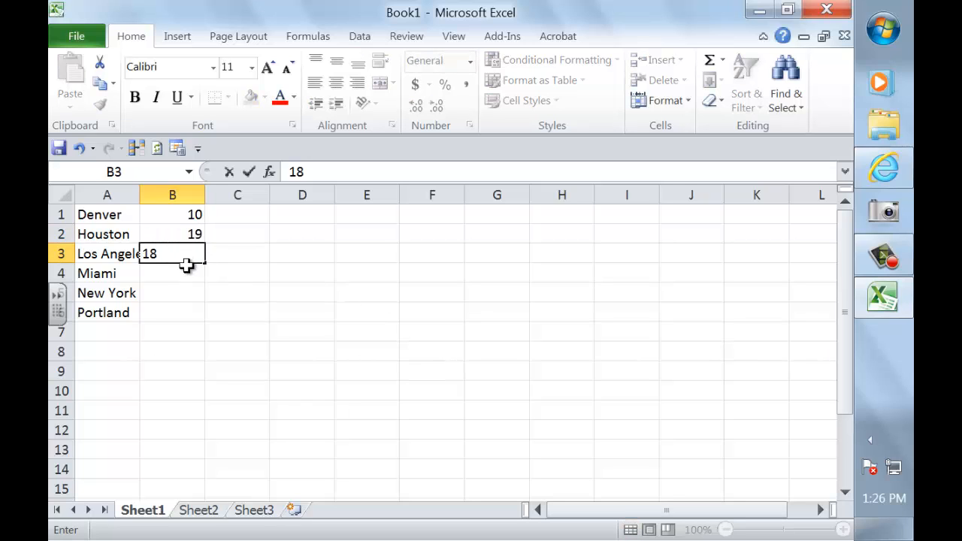
key("Return")
type("24")
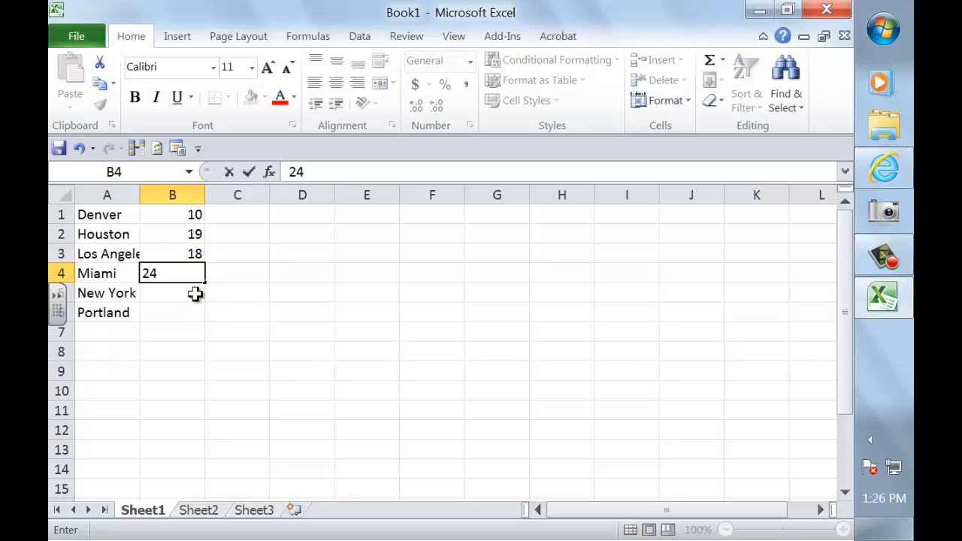
left_click(193, 295)
type("12")
left_click(193, 314)
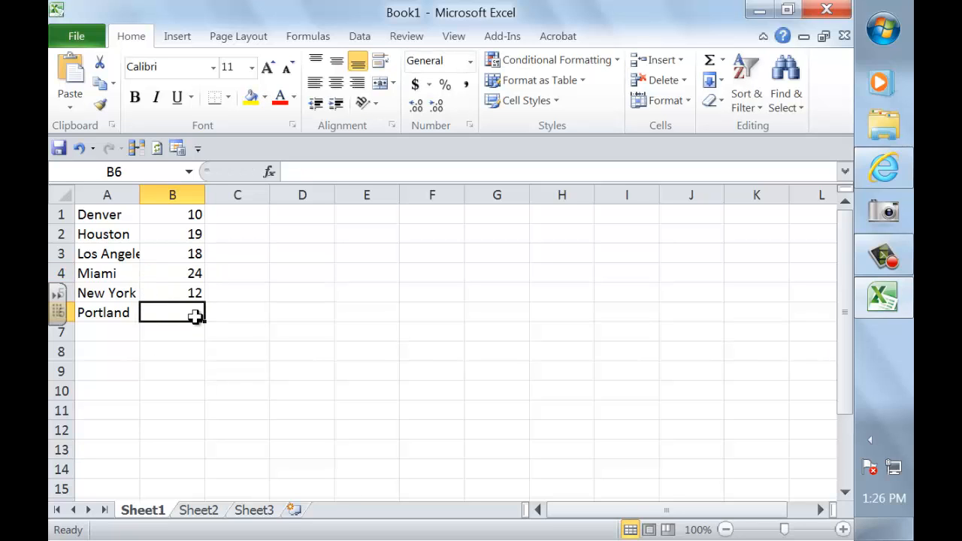
type("12")
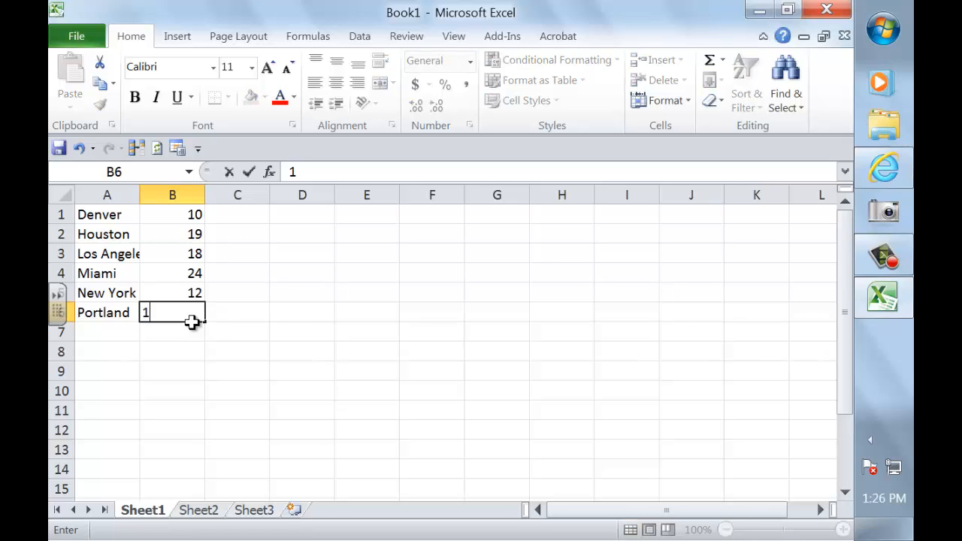
left_click(183, 338)
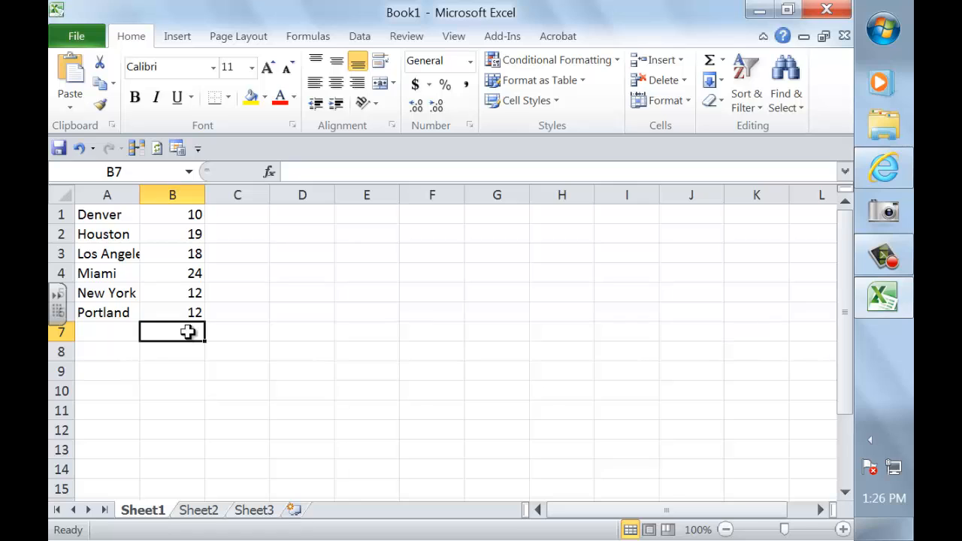
Insert a 2-D Clustered Column chart from the data in A1:B6.
left_click_drag(125, 215, 177, 311)
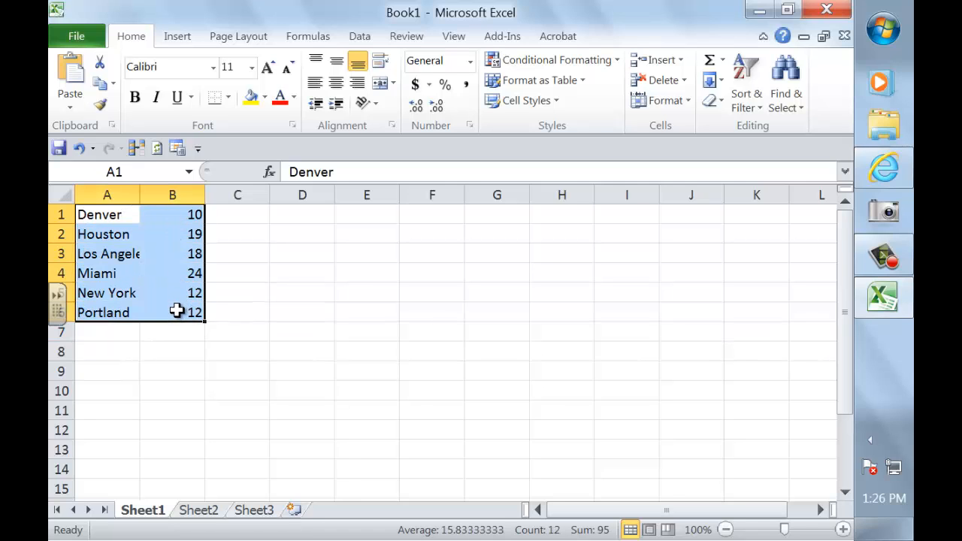
left_click(178, 36)
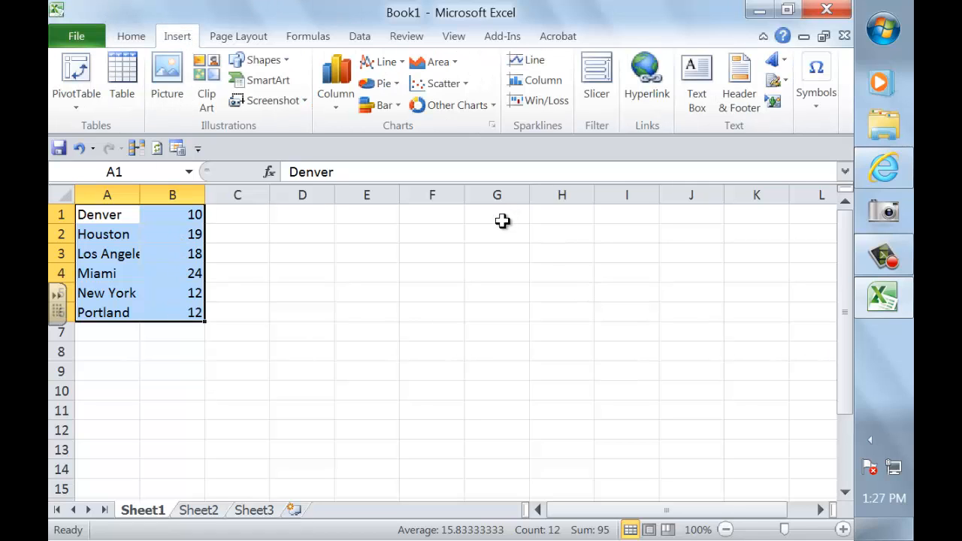
left_click(340, 72)
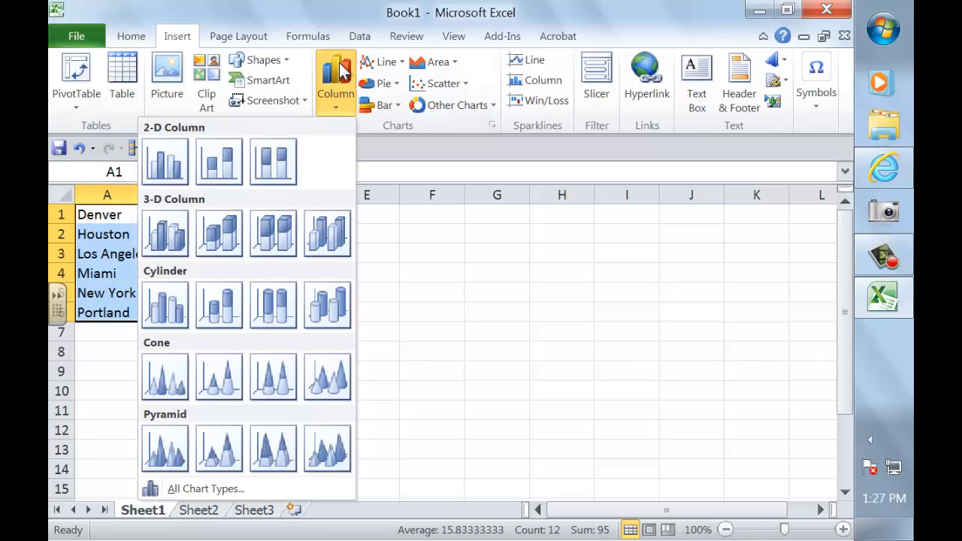
left_click(162, 163)
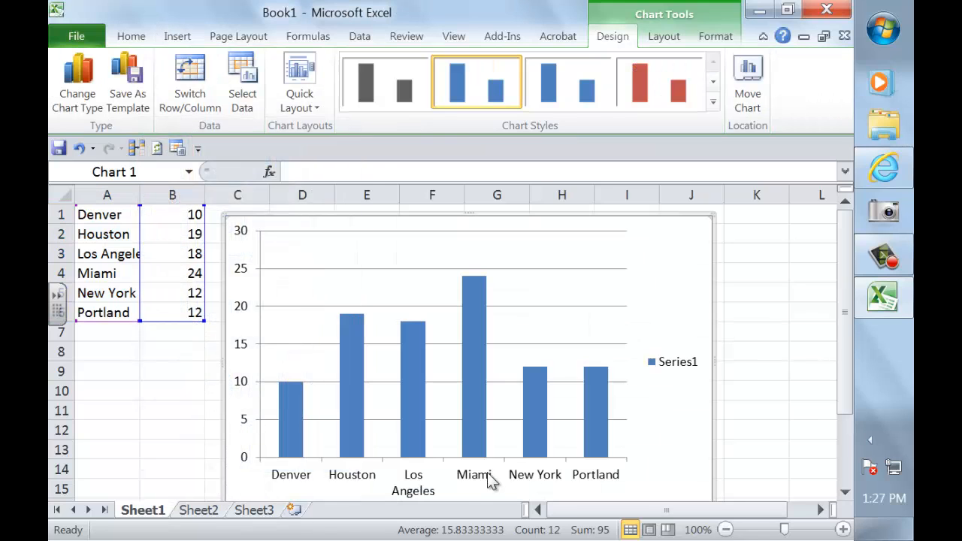
Move the chart right and down, delete its Series1 legend, and deselect it.
scroll(687, 455, "down", 1)
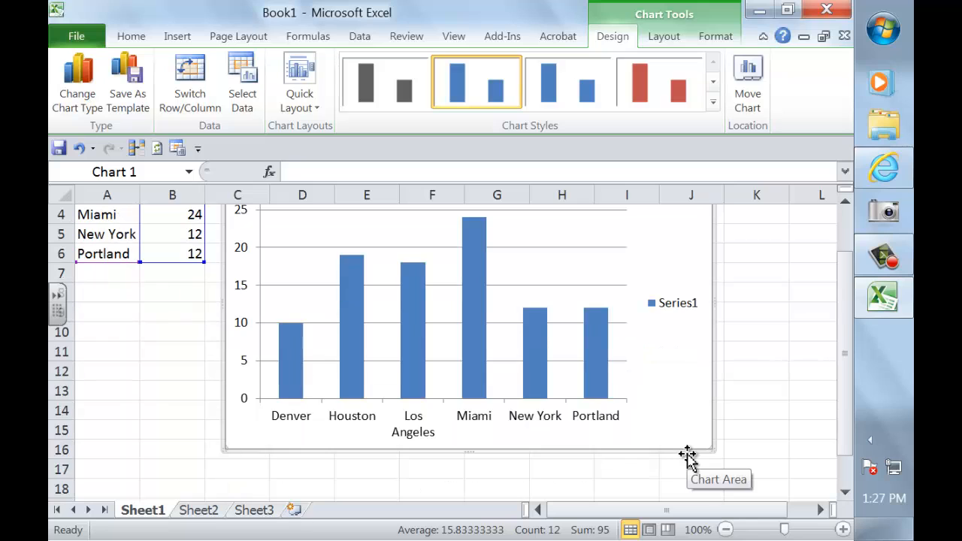
left_click_drag(672, 451, 704, 496)
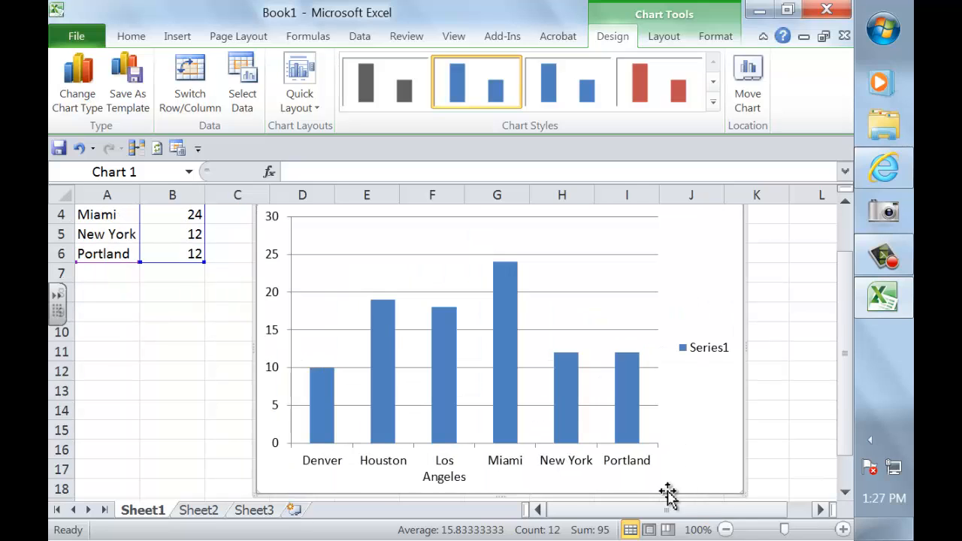
left_click(692, 359)
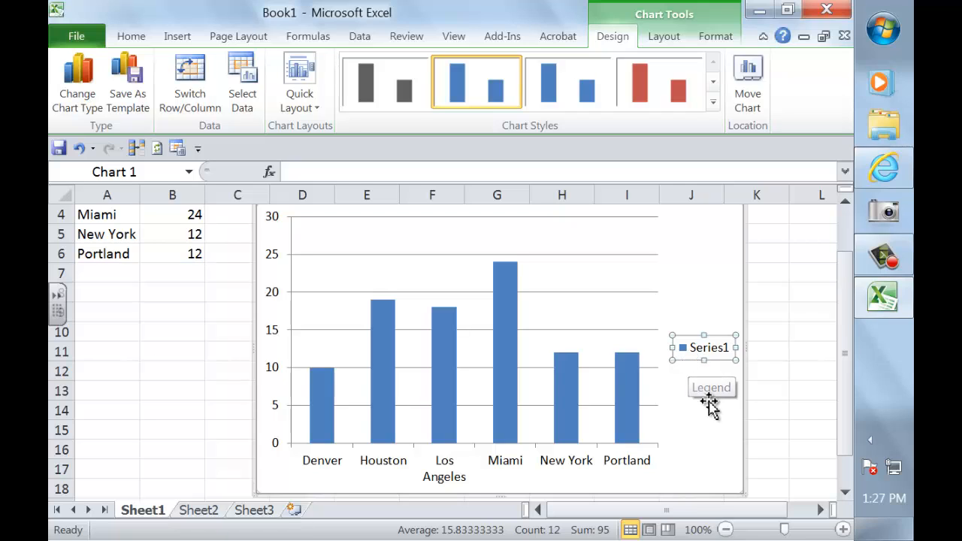
key("Delete")
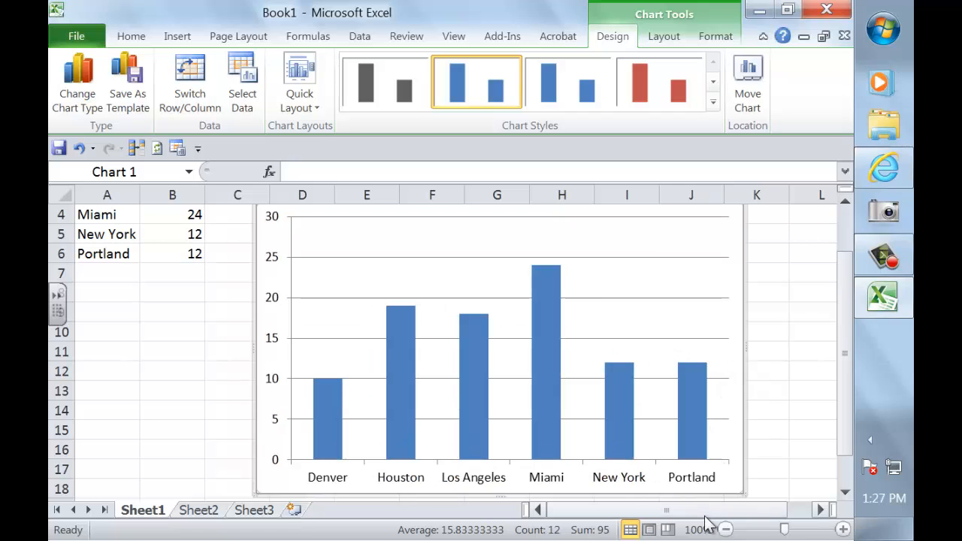
scroll(470, 373, "up", 1)
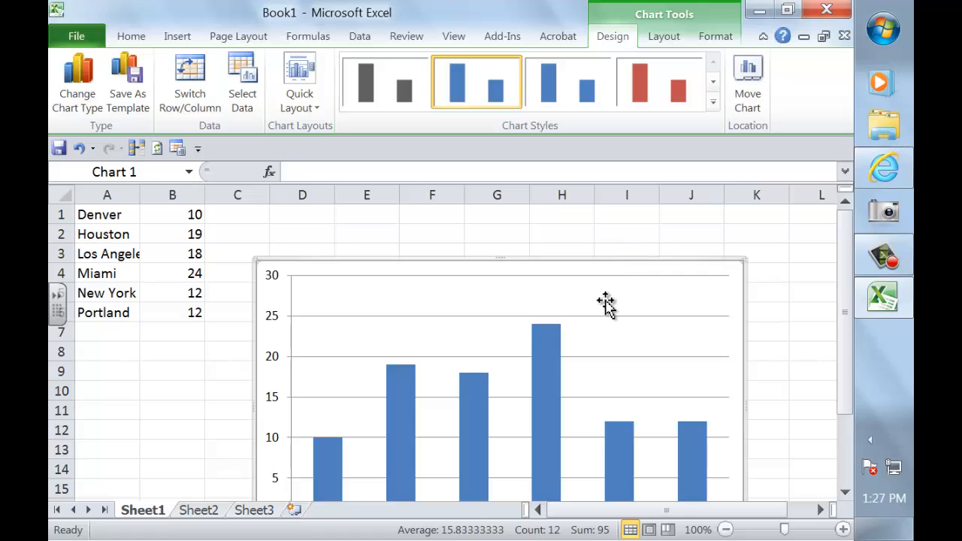
left_click(794, 269)
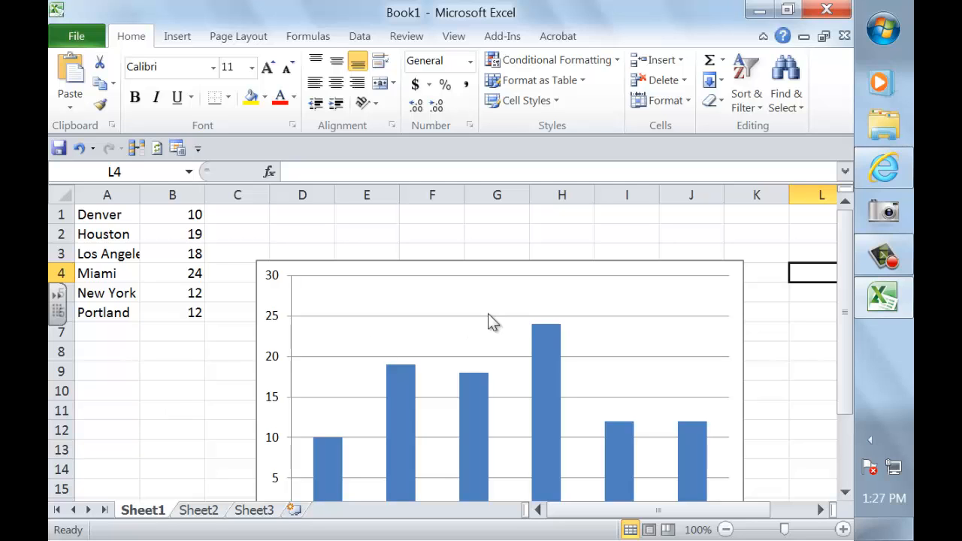
Add a Chart Title placeholder above the chart and select it for editing.
left_click(681, 301)
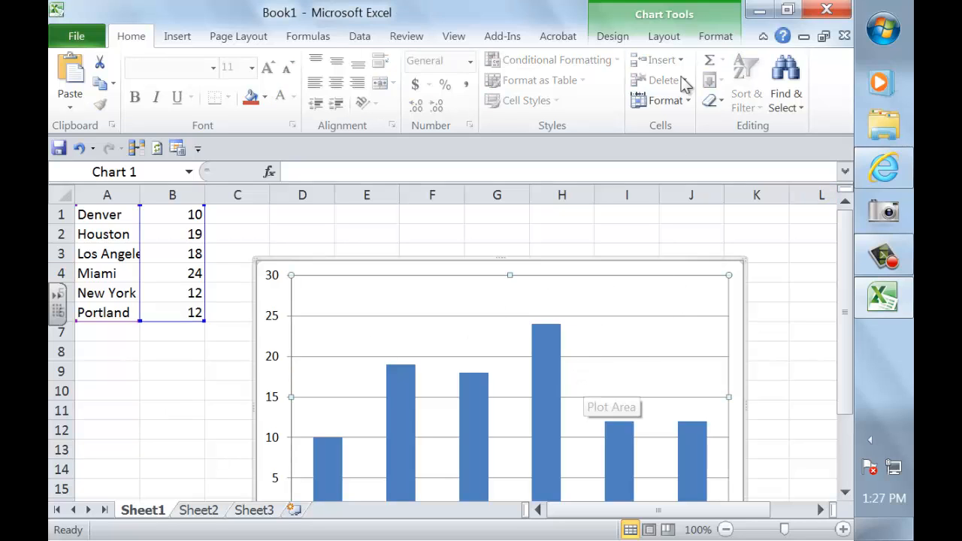
left_click(664, 36)
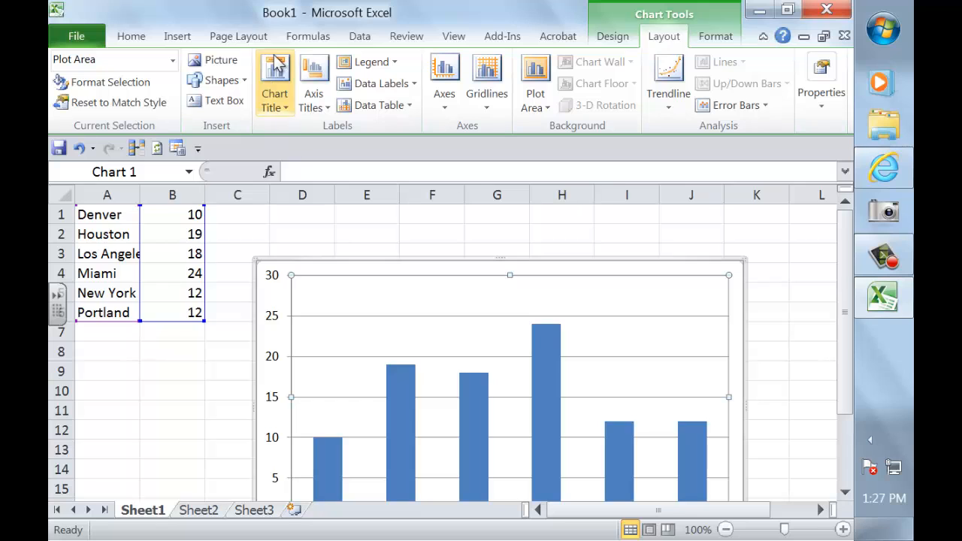
left_click(275, 83)
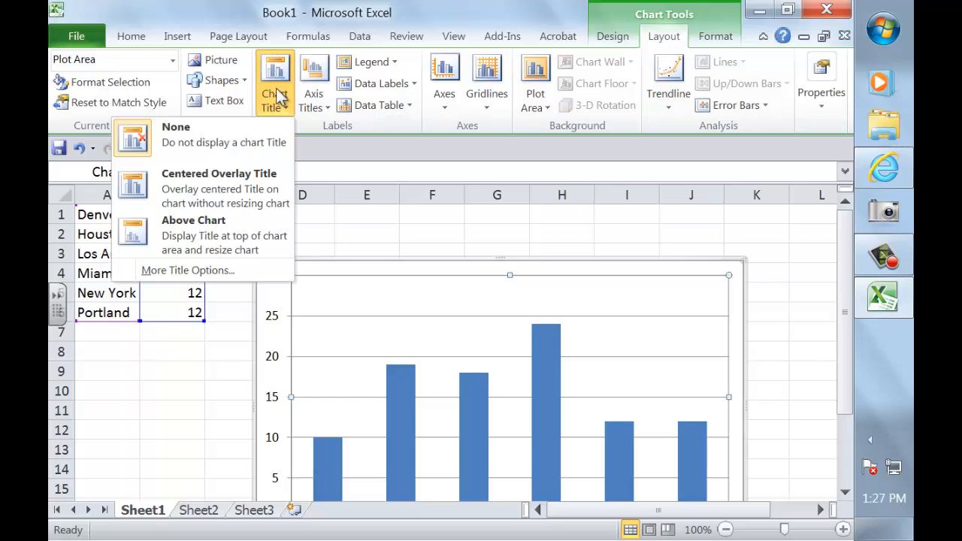
left_click(252, 233)
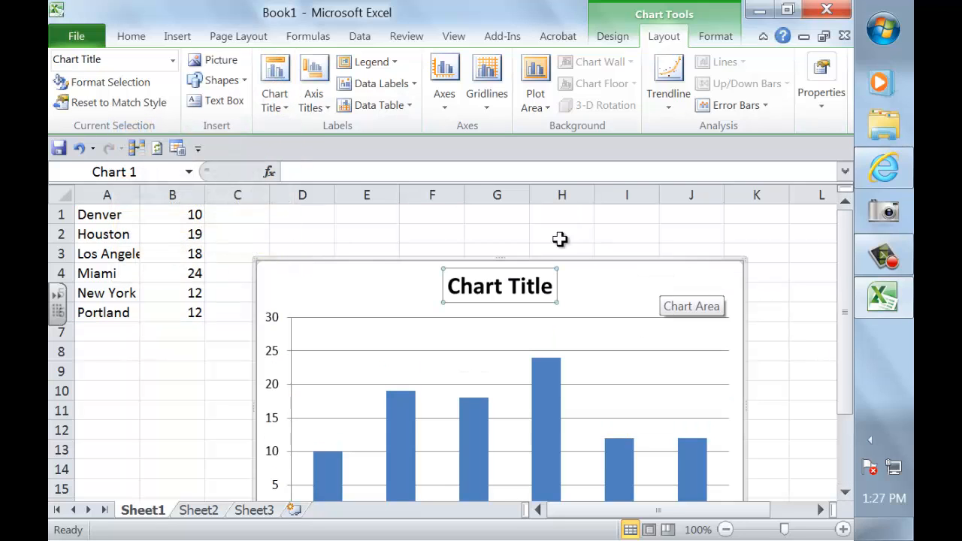
left_click(545, 289)
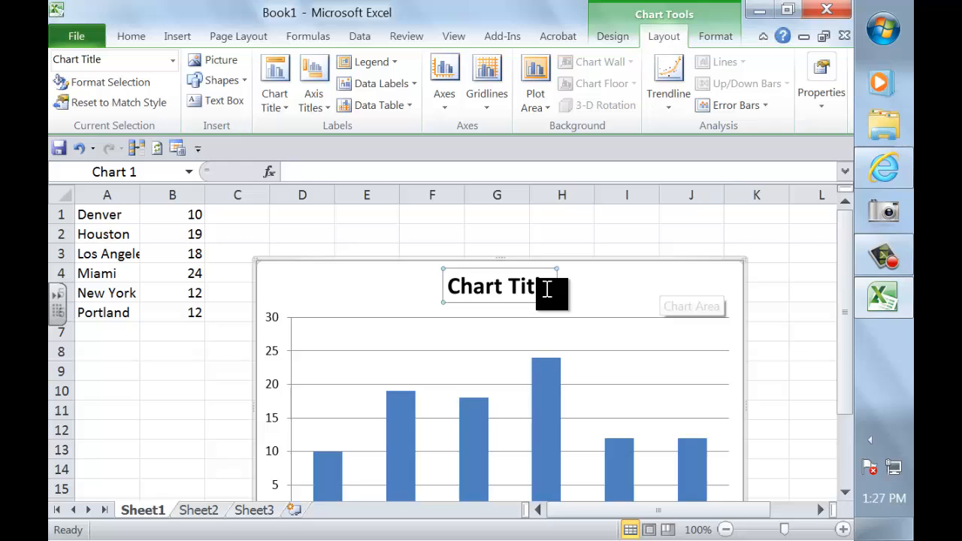
left_click(384, 177)
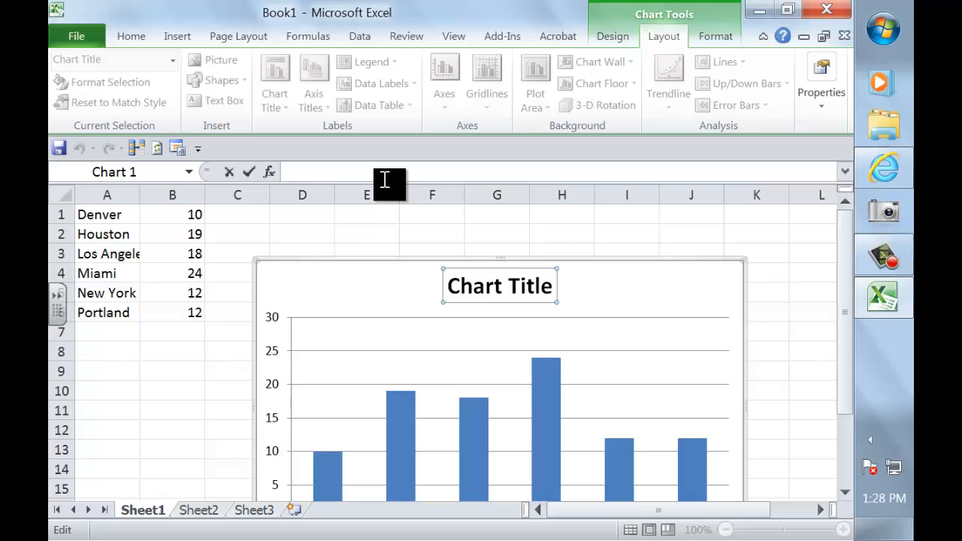
Enter 'Average Annual Temperature for US Cities' as the chart title and highlight it.
type("Averag")
type("e a")
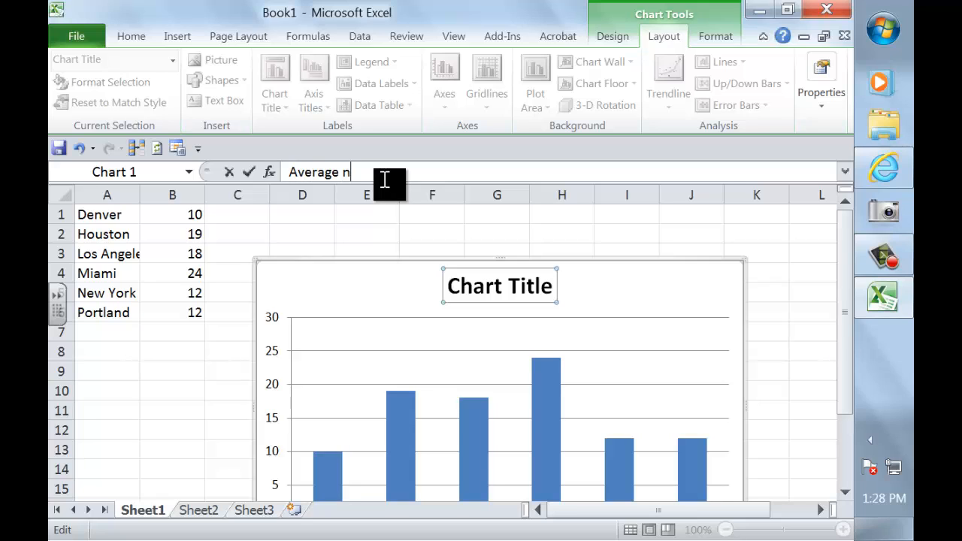
key("BackSpace")
type("Annual Temperatr")
key("BackSpace")
type("u")
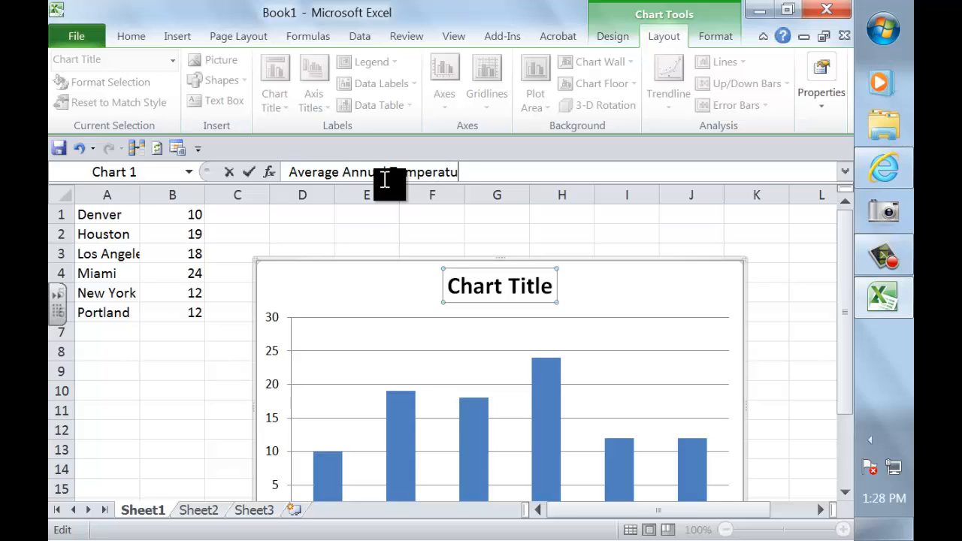
type("re for US Cities")
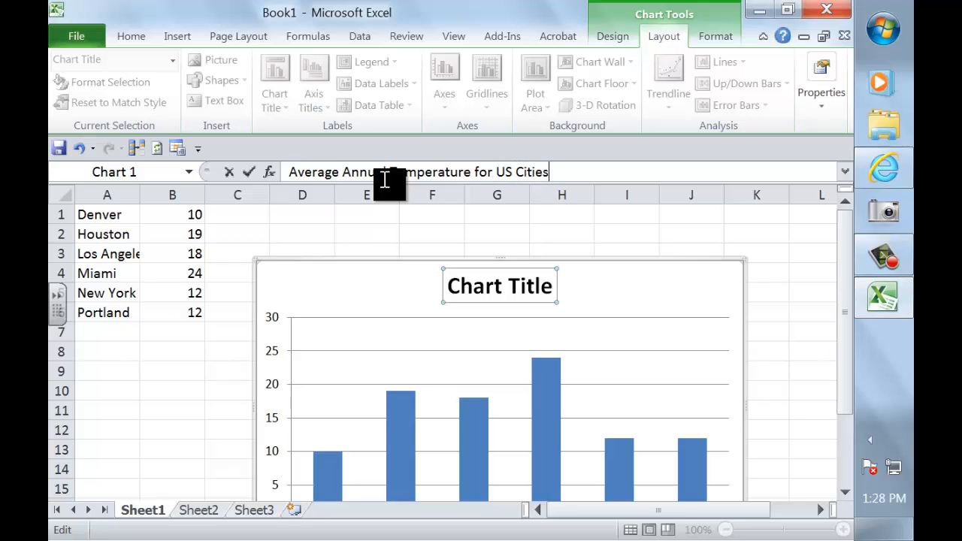
key("Return")
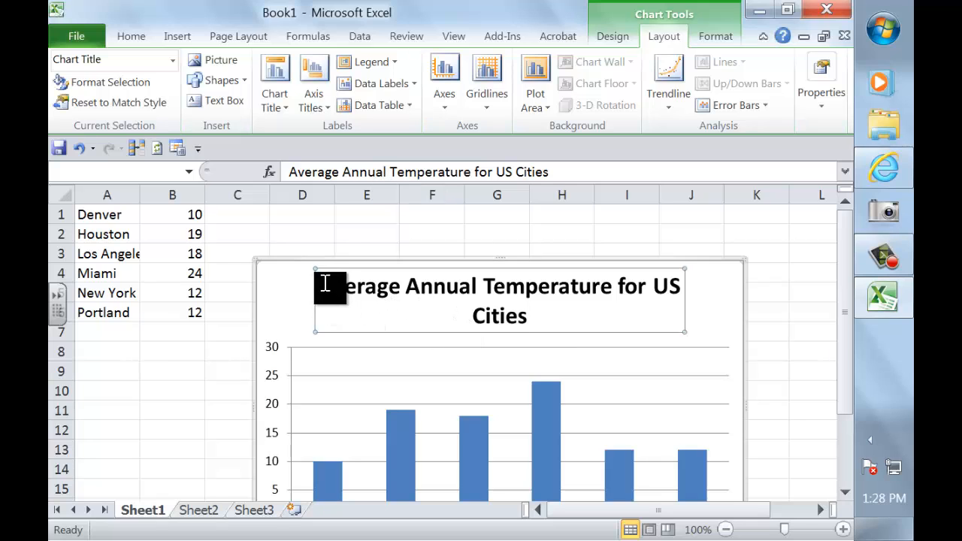
left_click_drag(325, 283, 660, 306)
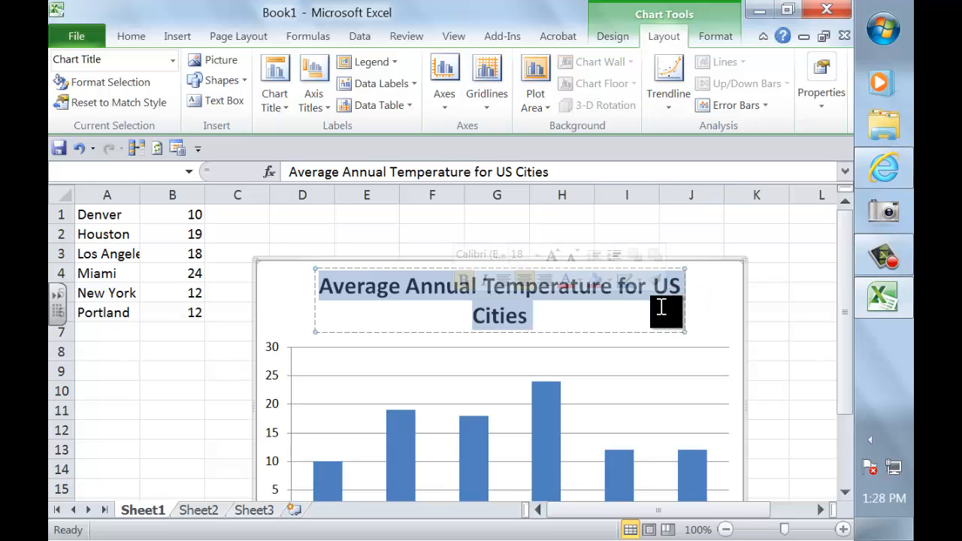
Set the chart title font size to 16 point, then reselect the chart.
left_click(129, 38)
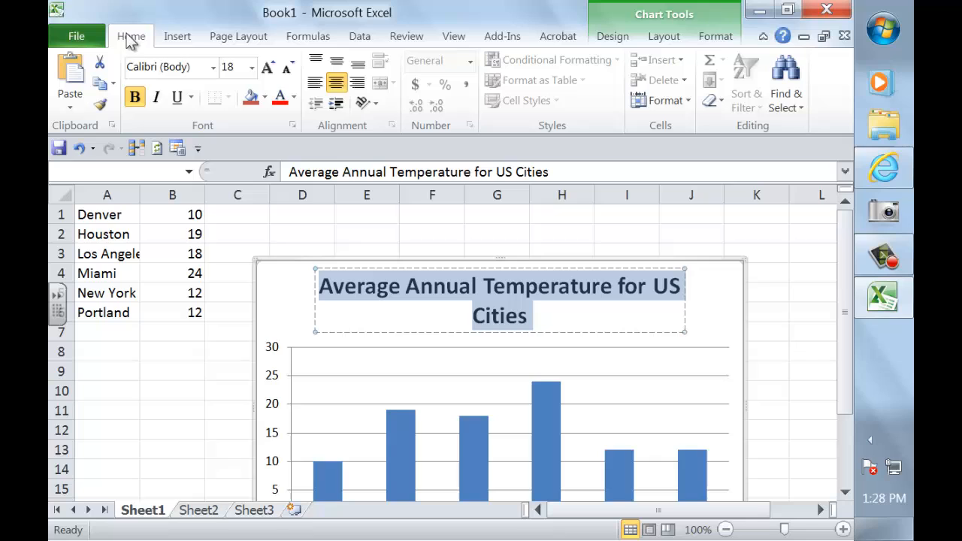
left_click(252, 67)
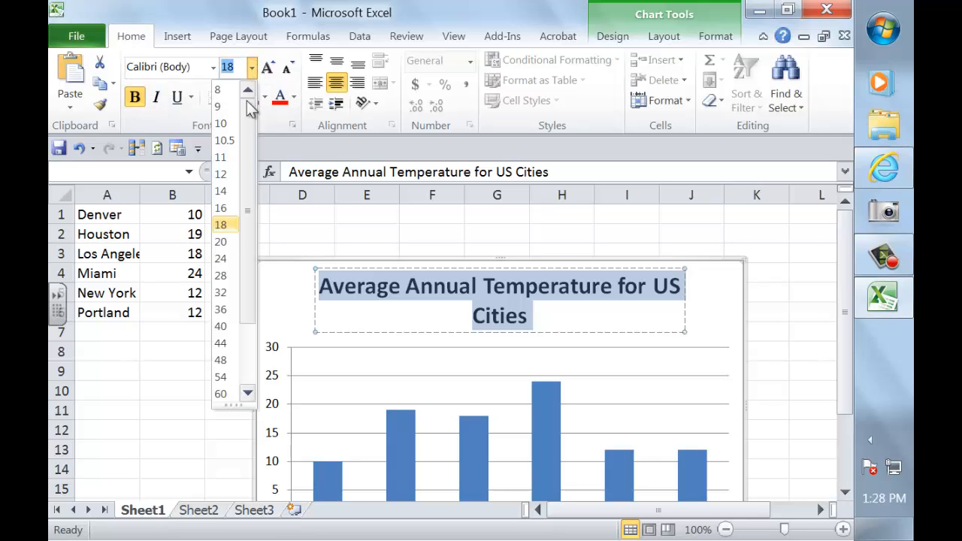
left_click(225, 207)
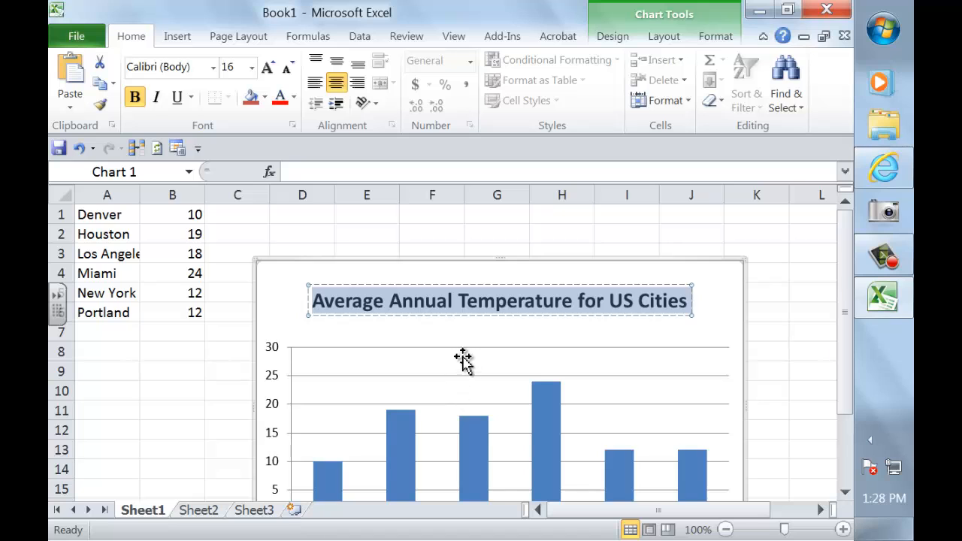
left_click(723, 299)
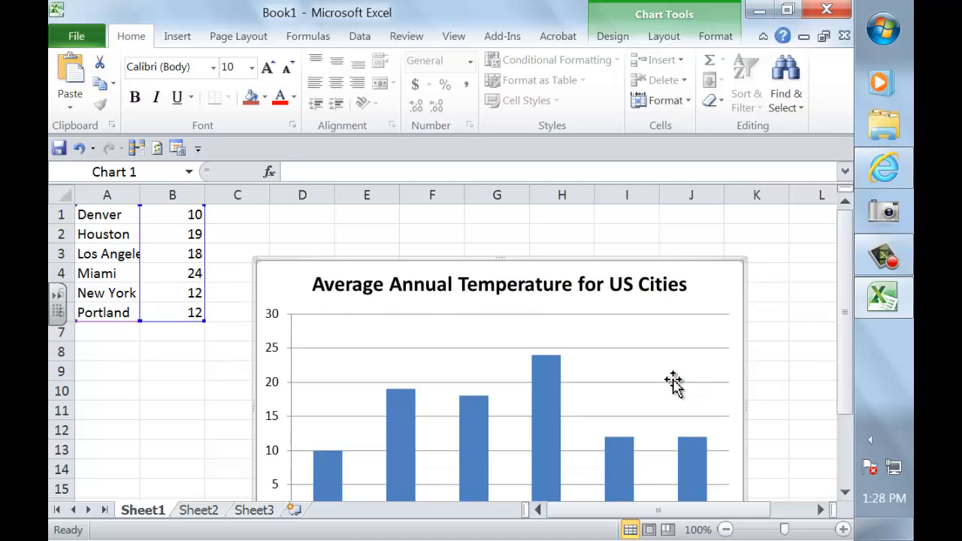
scroll(673, 383, "down", 1)
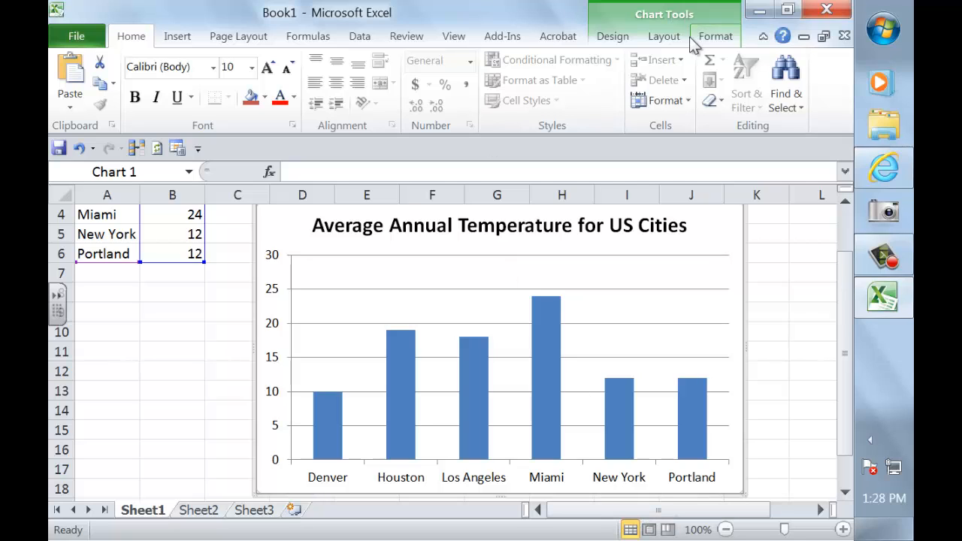
Add a 'US Cities' axis title below the horizontal axis.
left_click(664, 36)
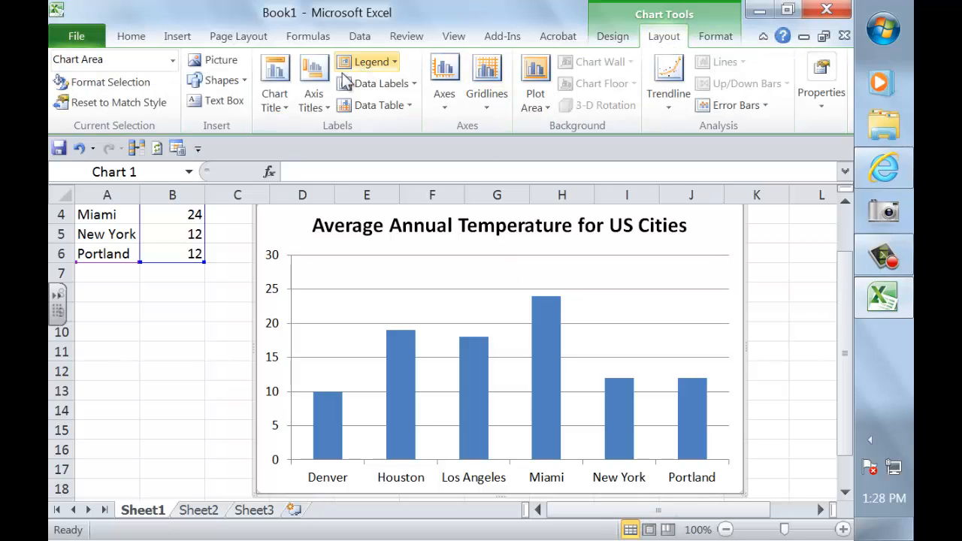
left_click(330, 109)
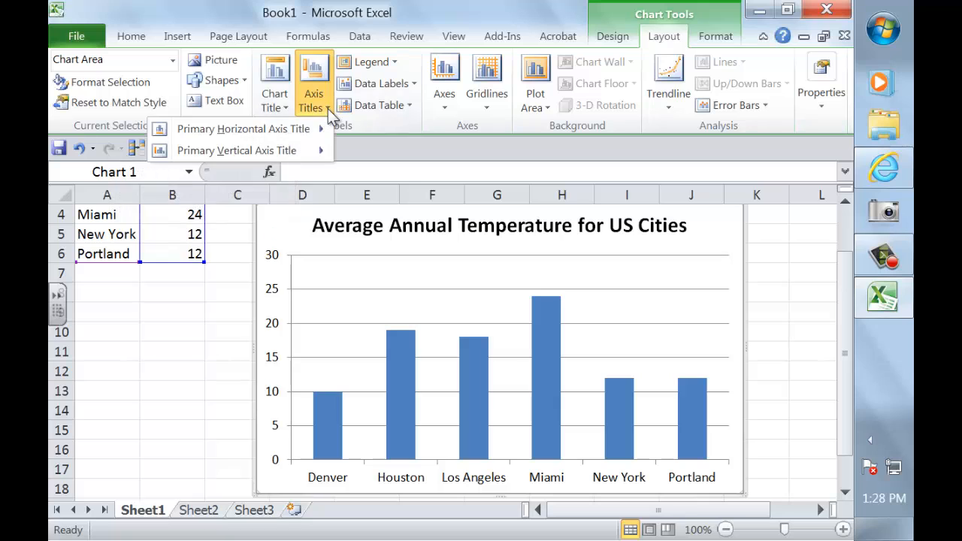
mouse_move(260, 129)
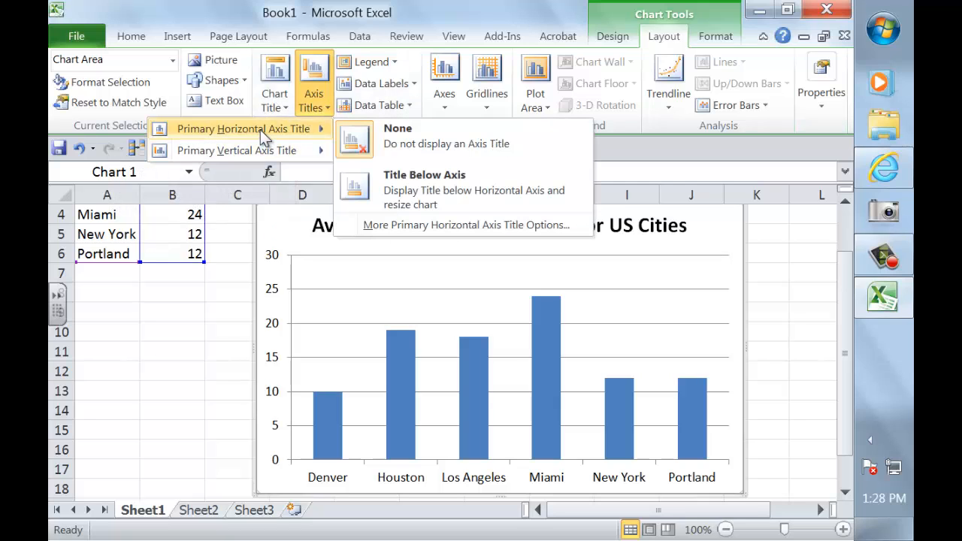
left_click(433, 195)
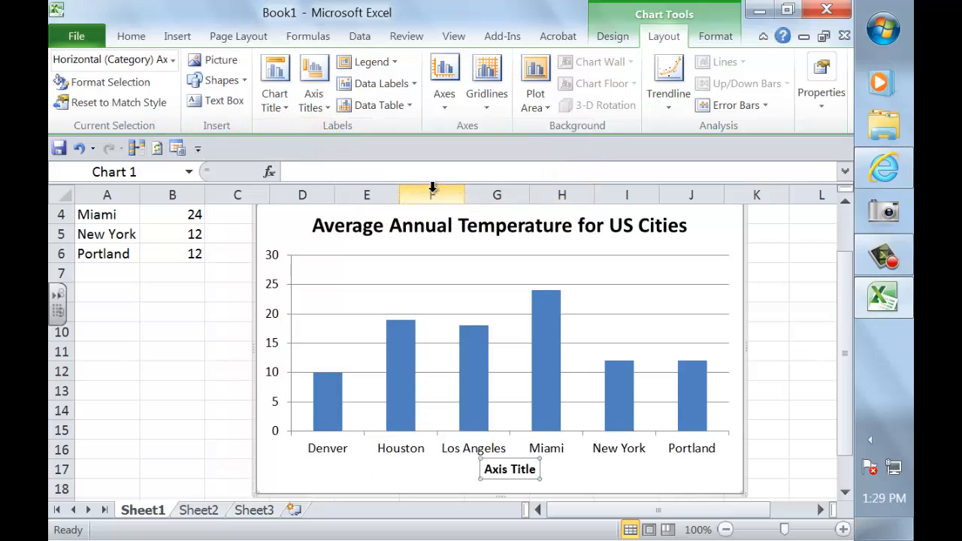
left_click(378, 173)
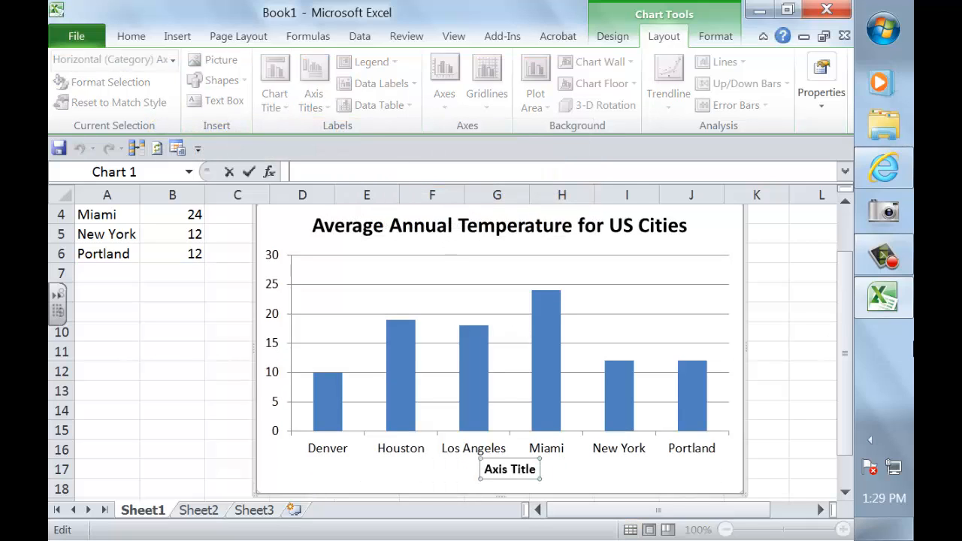
type("US Cities")
key("Return")
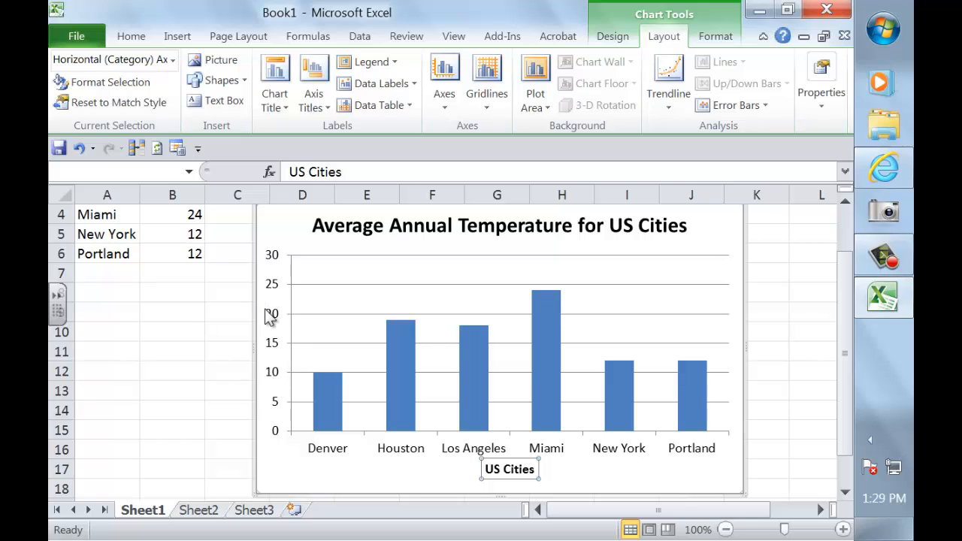
left_click(313, 100)
mouse_move(200, 154)
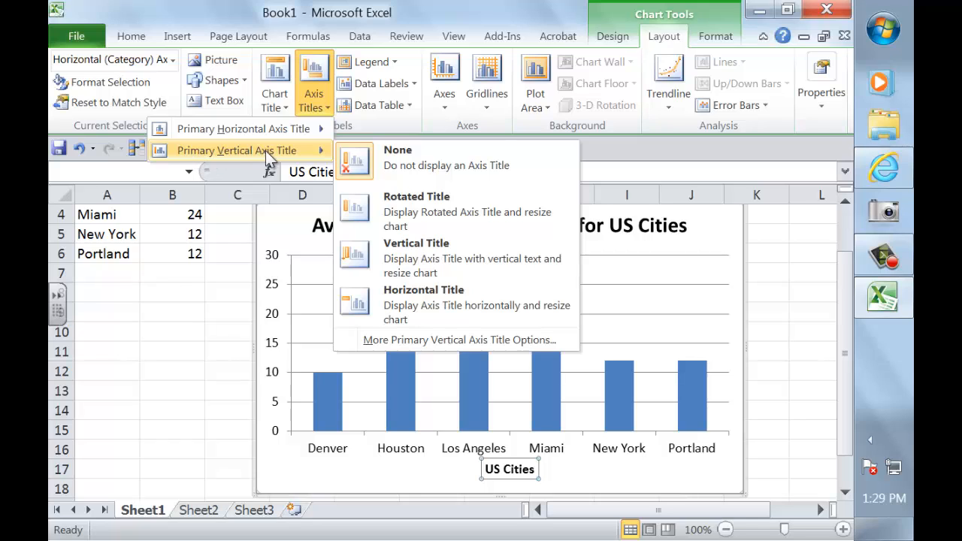
Add a rotated vertical axis title beginning with 'Average Temperature ('.
left_click(424, 200)
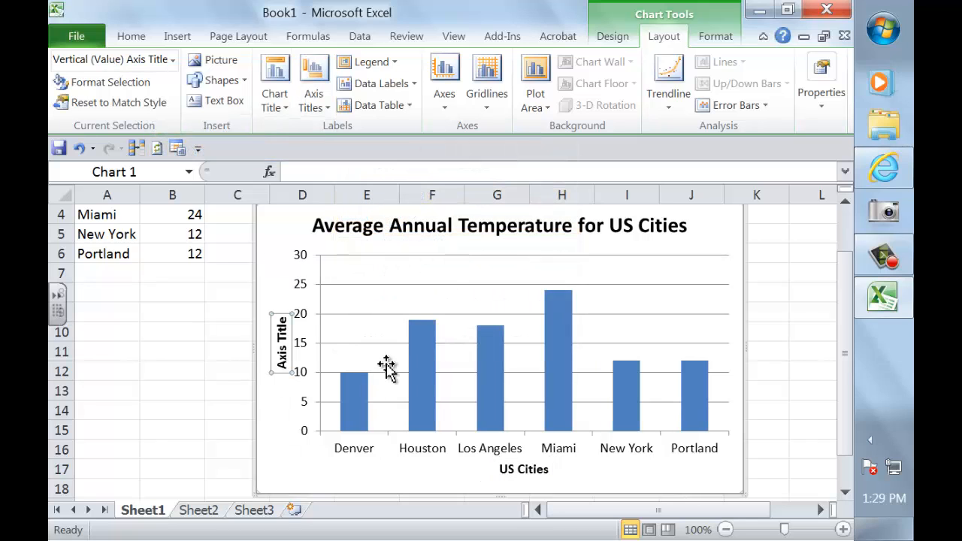
left_click(308, 172)
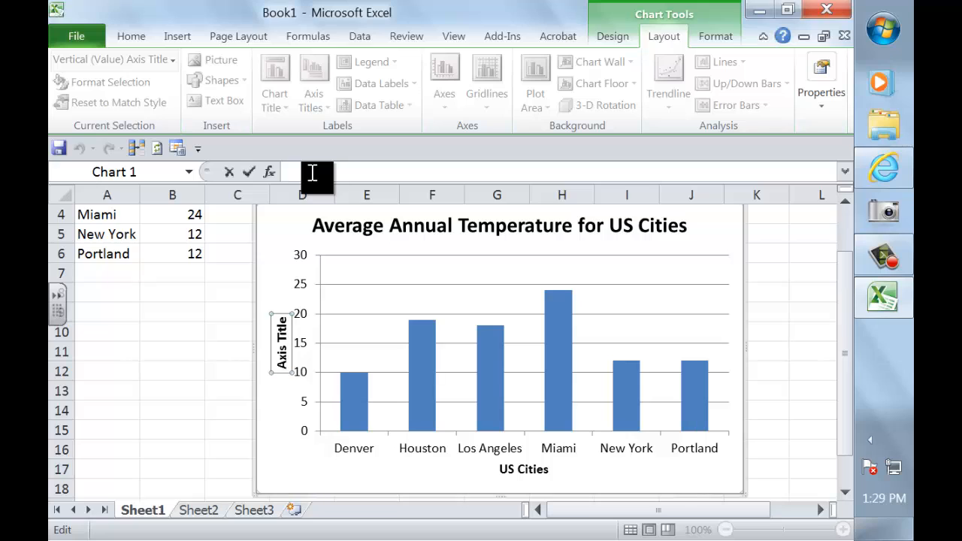
type("De")
key("BackSpace")
key("BackSpace")
type("Average Temperature")
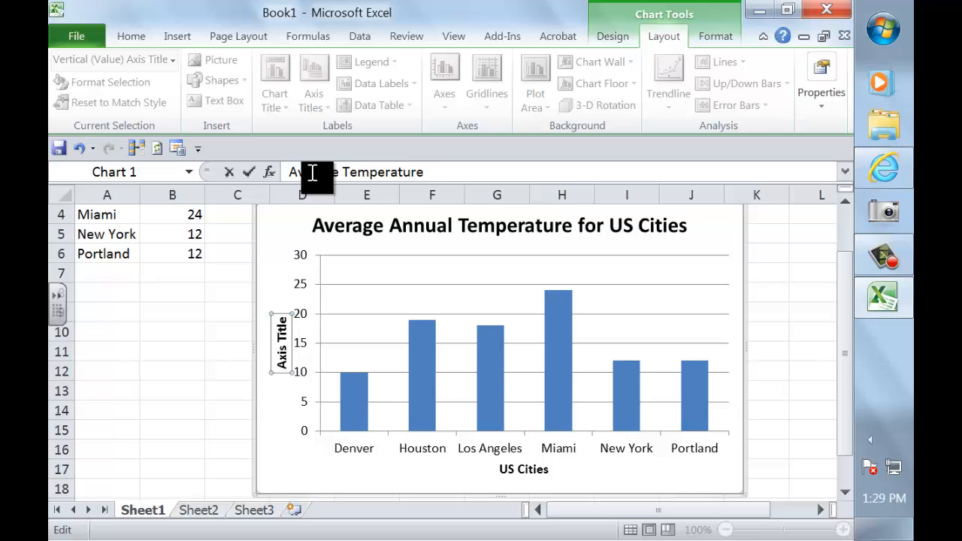
type(" (")
Insert a degree sign from the Symbol dialog and finish the title with 'C)'.
left_click(179, 39)
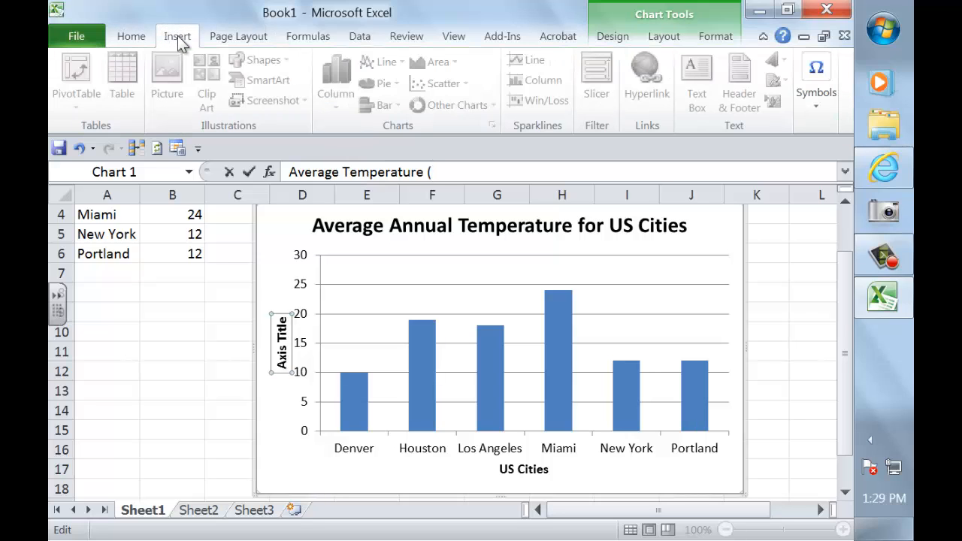
left_click(819, 72)
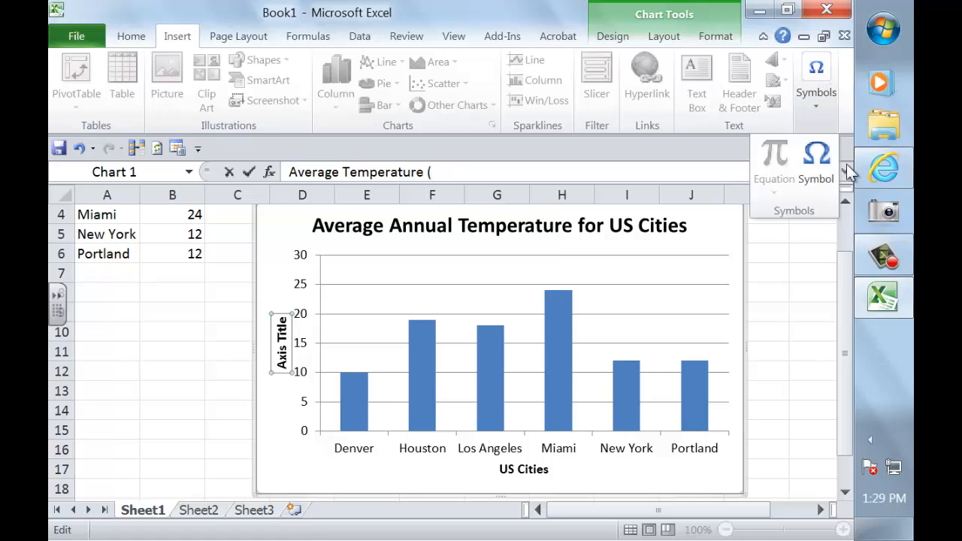
left_click(820, 175)
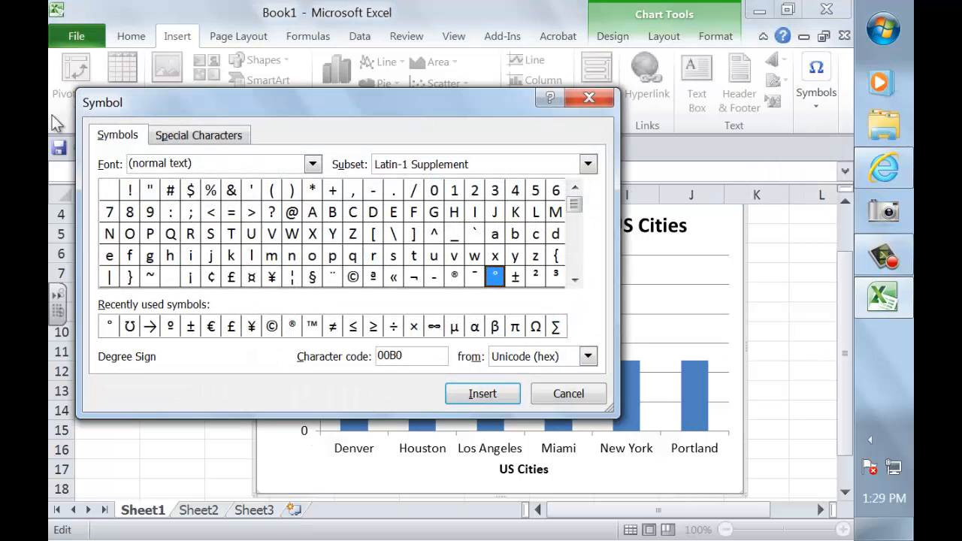
left_click(110, 329)
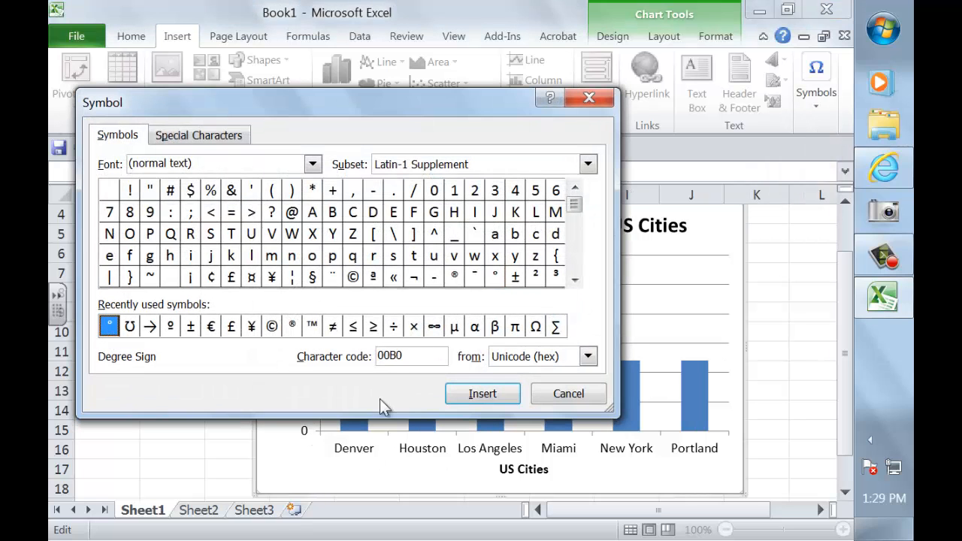
left_click(482, 394)
left_click(594, 400)
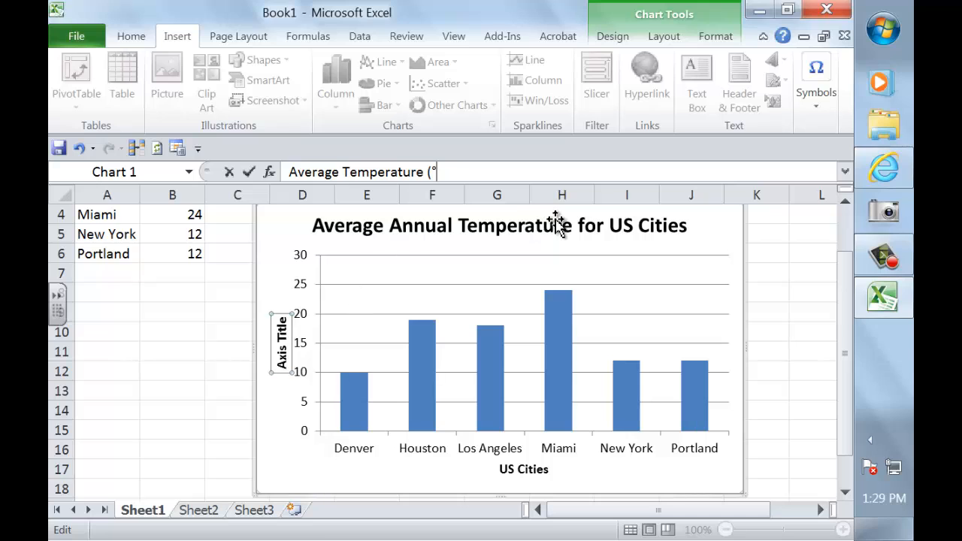
type("C)")
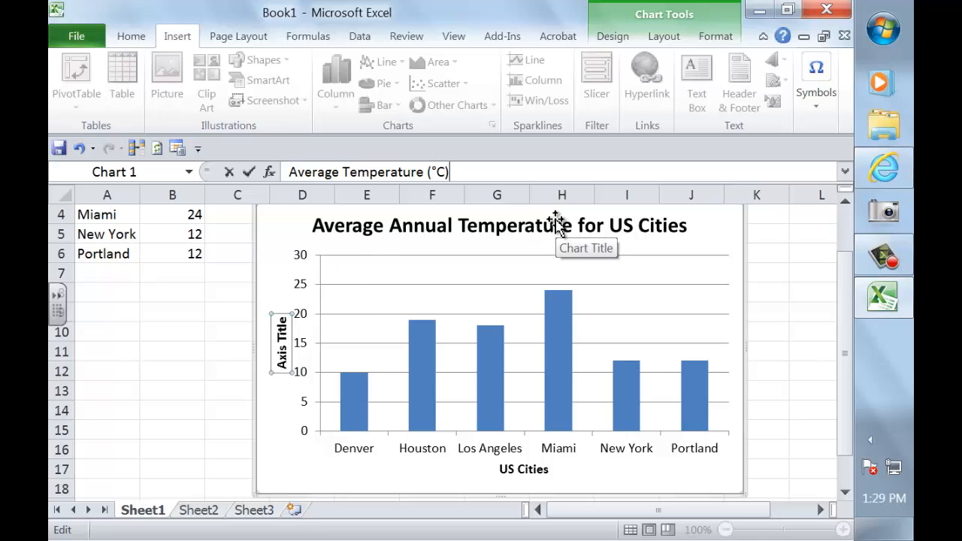
key("Return")
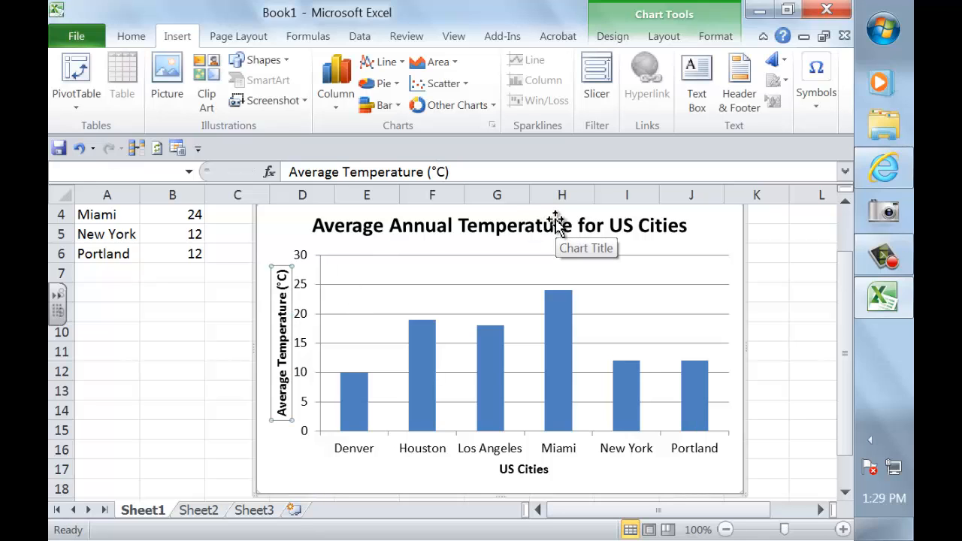
Select the whole Average Annual Temperature for US Cities chart to copy it from the Home commands.
left_click(335, 448)
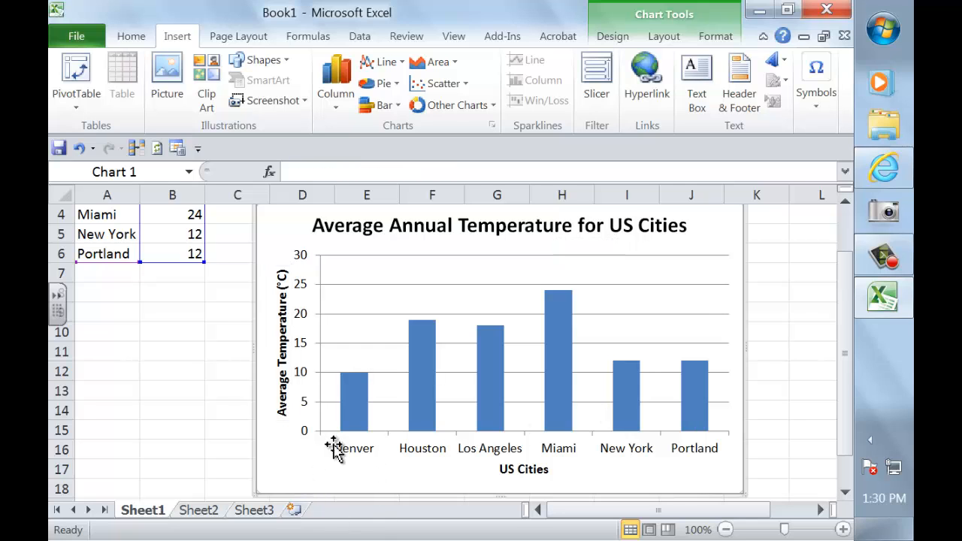
scroll(353, 443, "down", 1)
scroll(381, 431, "up", 2)
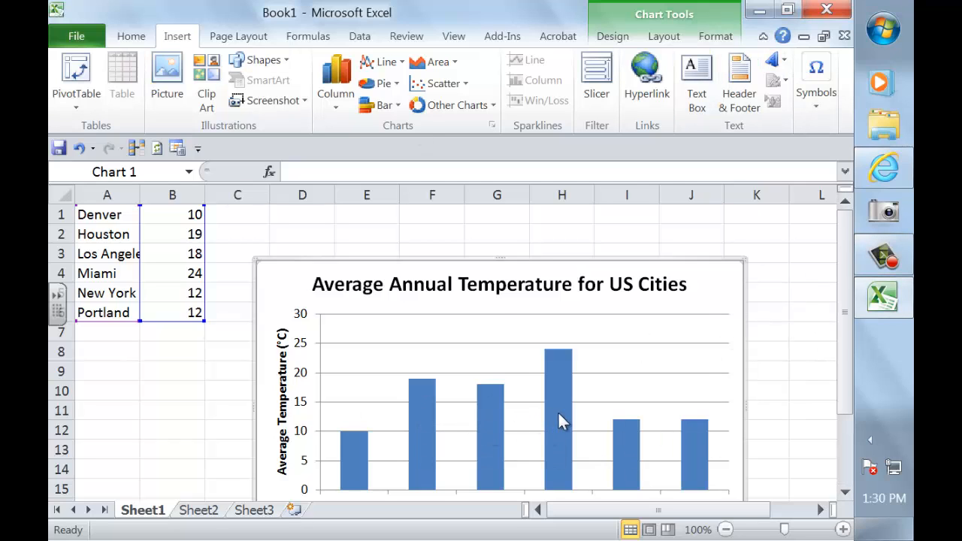
scroll(560, 421, "down", 2)
scroll(658, 408, "up", 2)
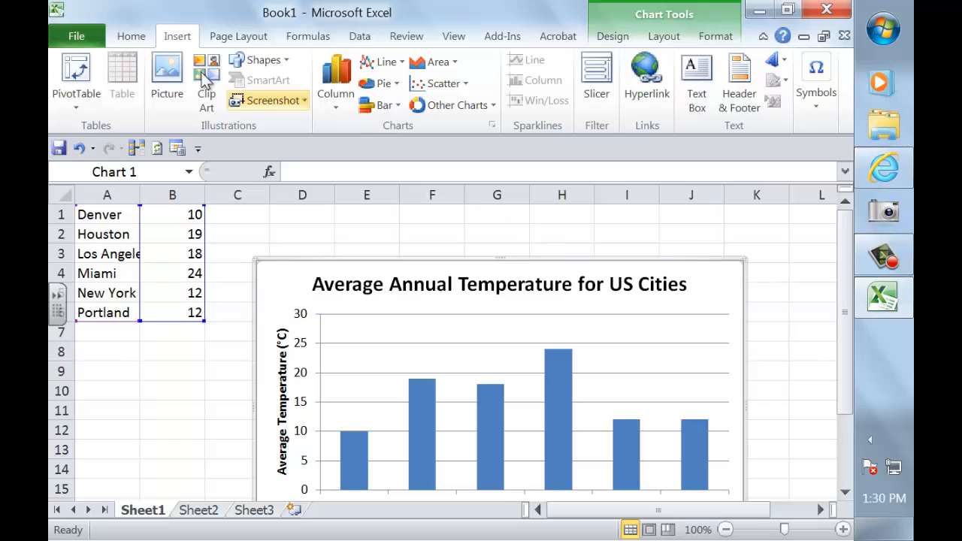
left_click(131, 36)
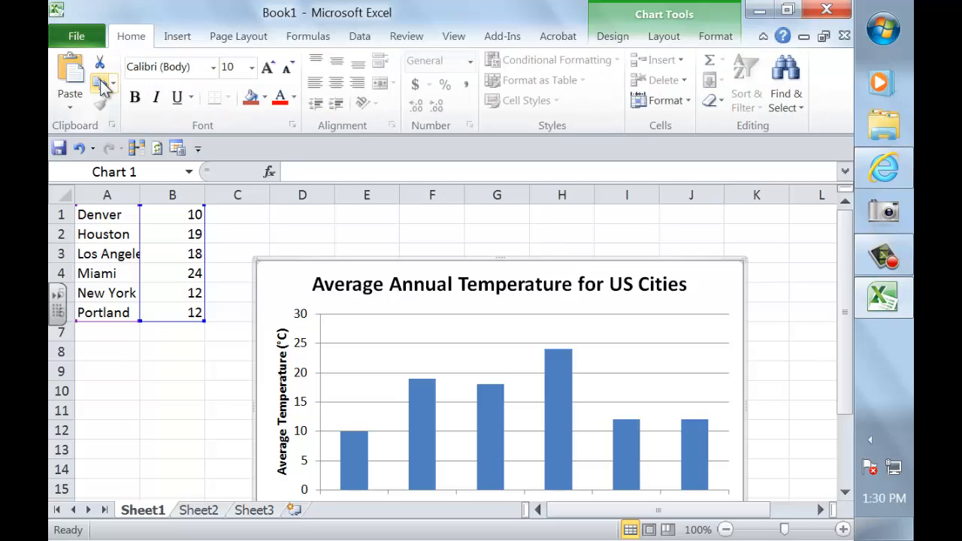
Launch Microsoft Word 2010 with a new blank document.
left_click(884, 31)
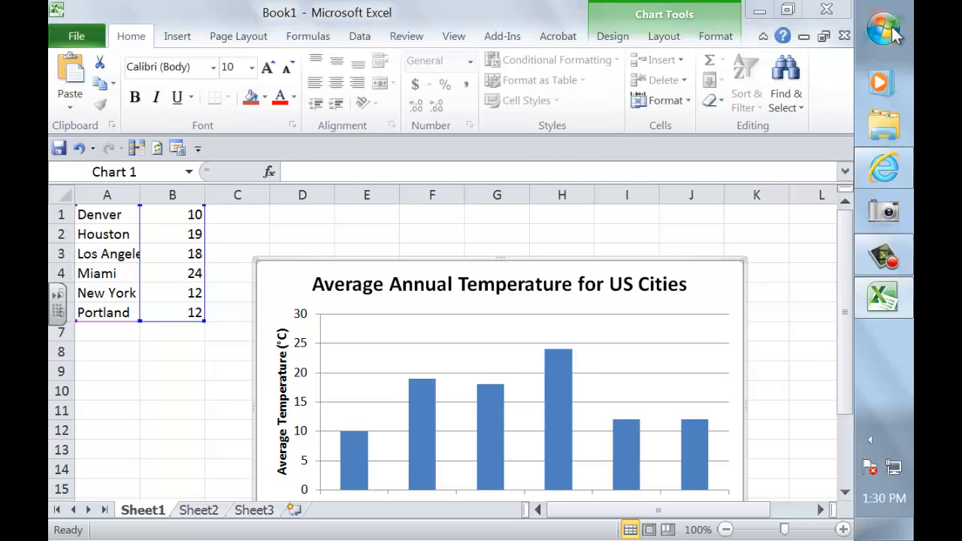
mouse_move(641, 188)
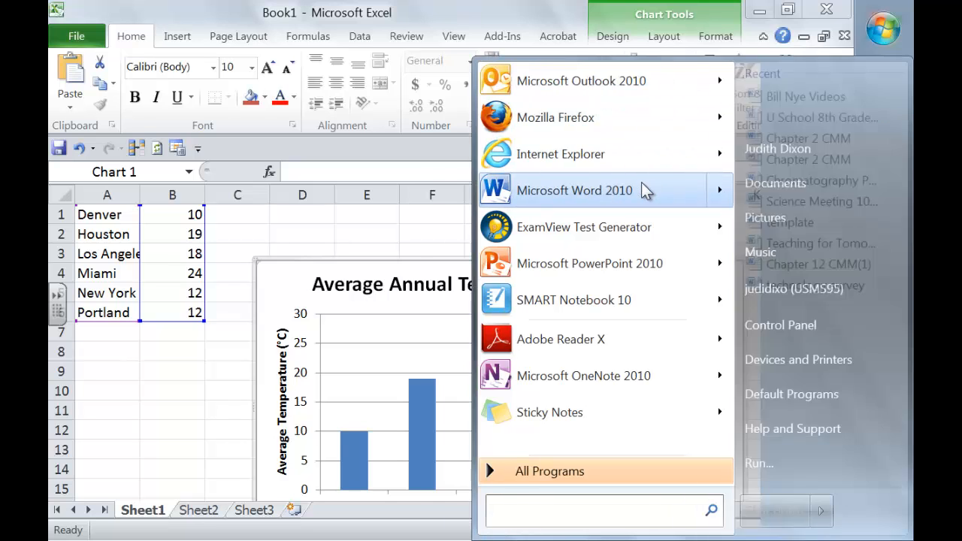
left_click(544, 186)
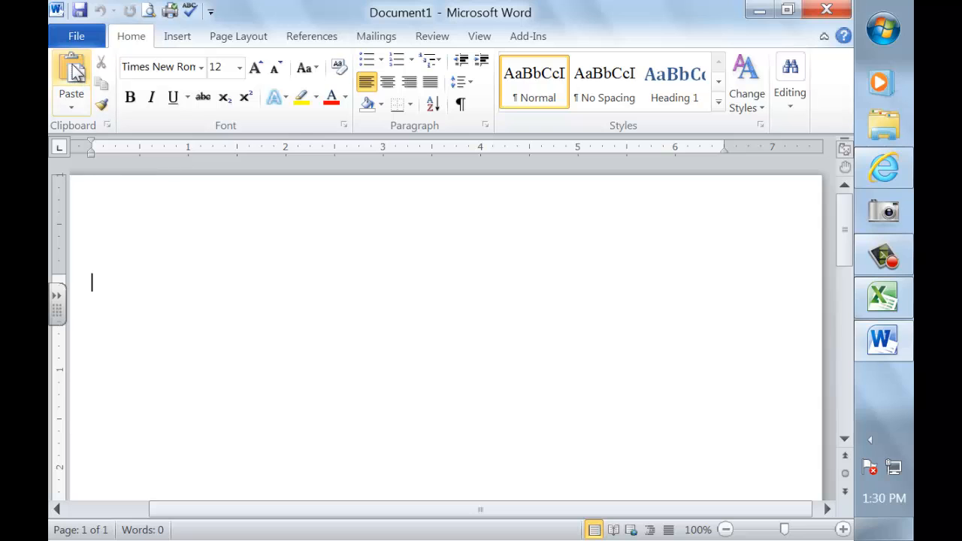
Paste the temperature chart into Document1 and show its file information page.
left_click(75, 70)
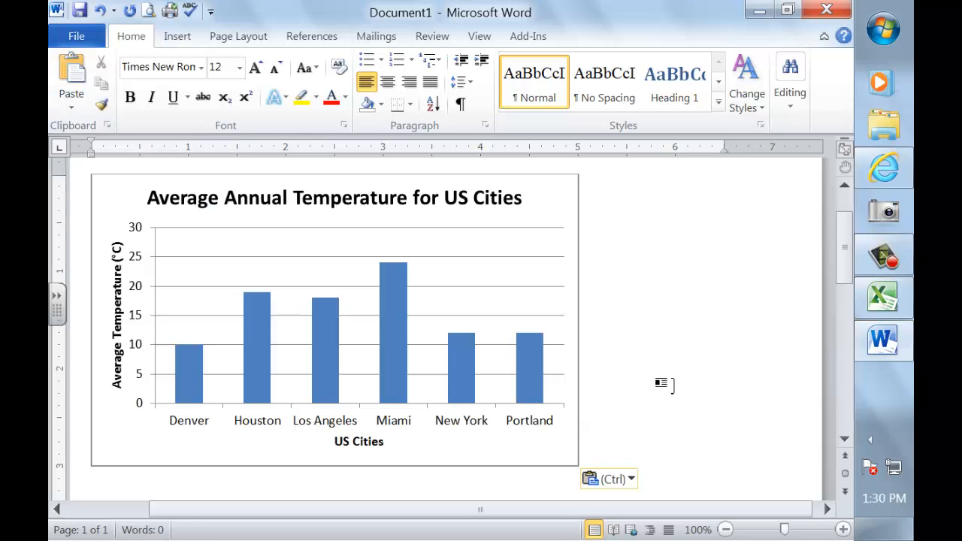
scroll(662, 383, "up", 2)
scroll(664, 382, "down", 4)
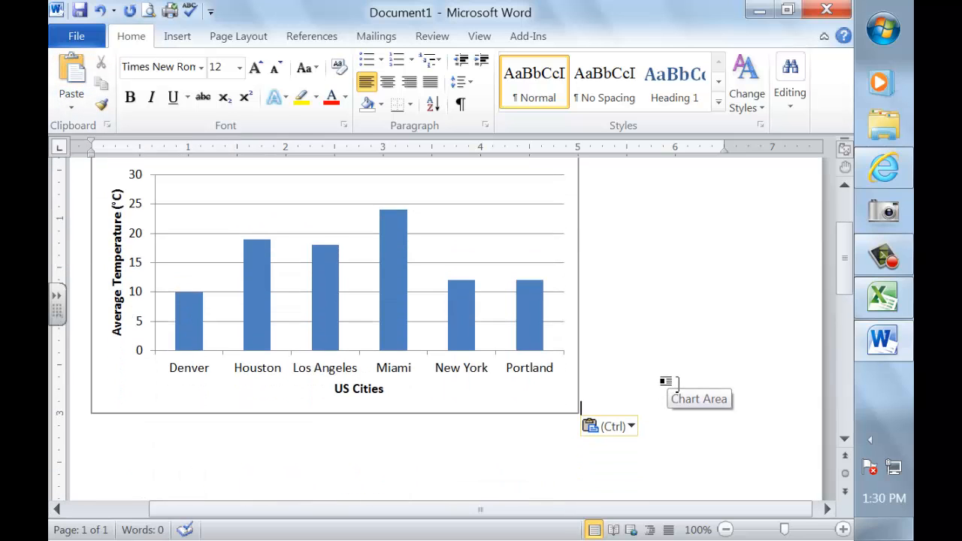
left_click(78, 37)
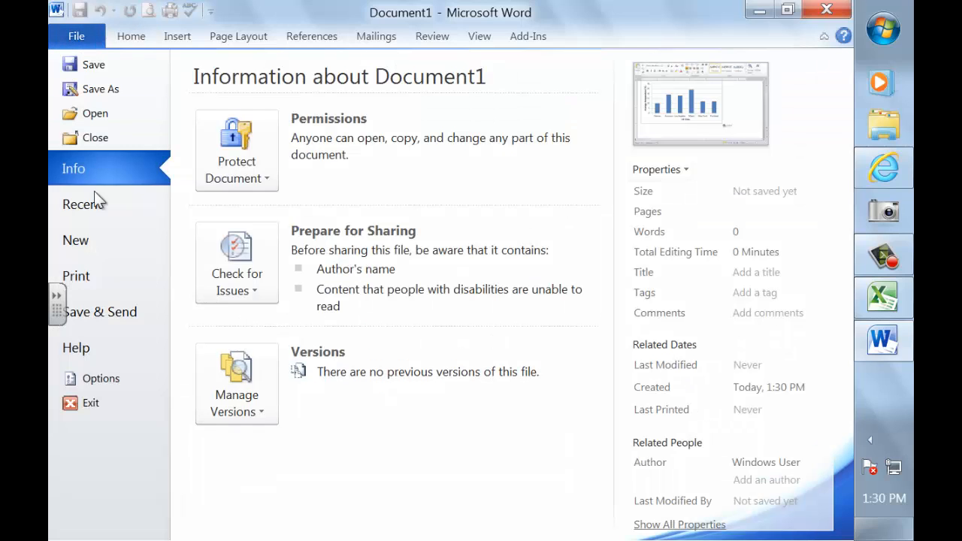
Create an e-mail with Document1.docx attached, then close the draft without sending.
left_click(119, 310)
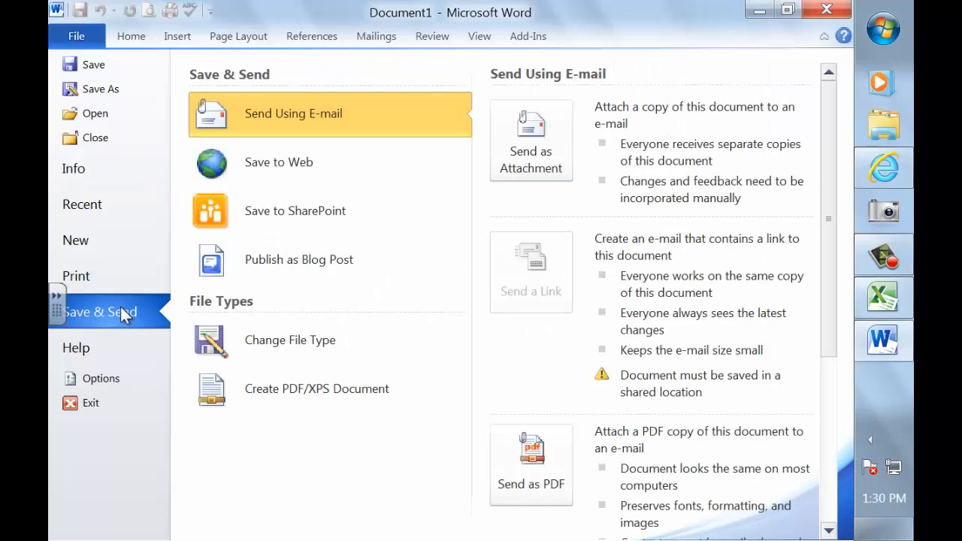
left_click(524, 151)
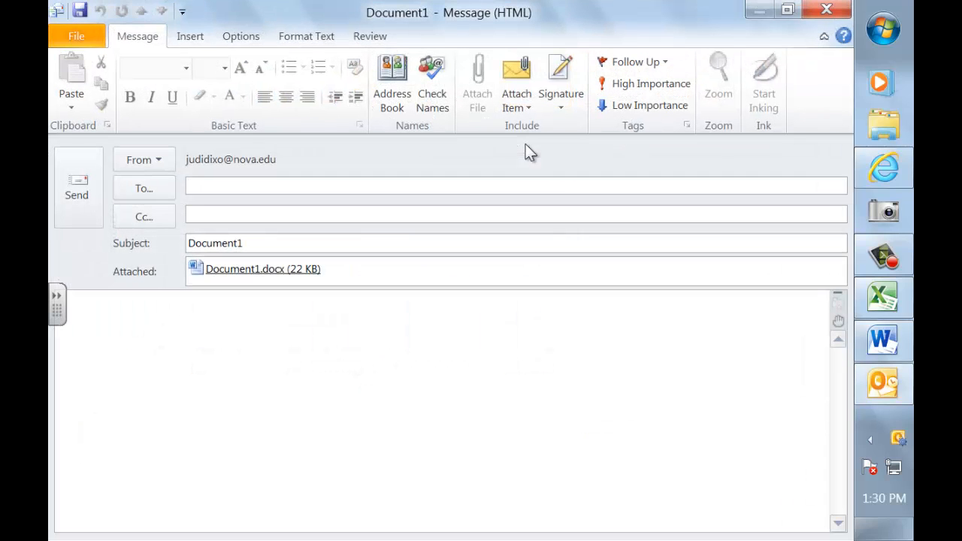
left_click(827, 10)
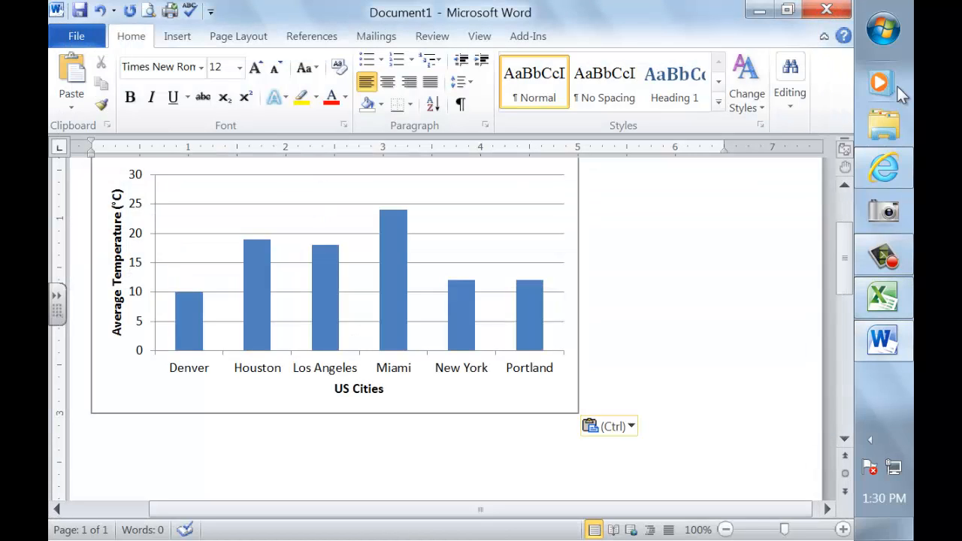
Save the chart document in My Documents as 'Dixon Graph'.
left_click(76, 39)
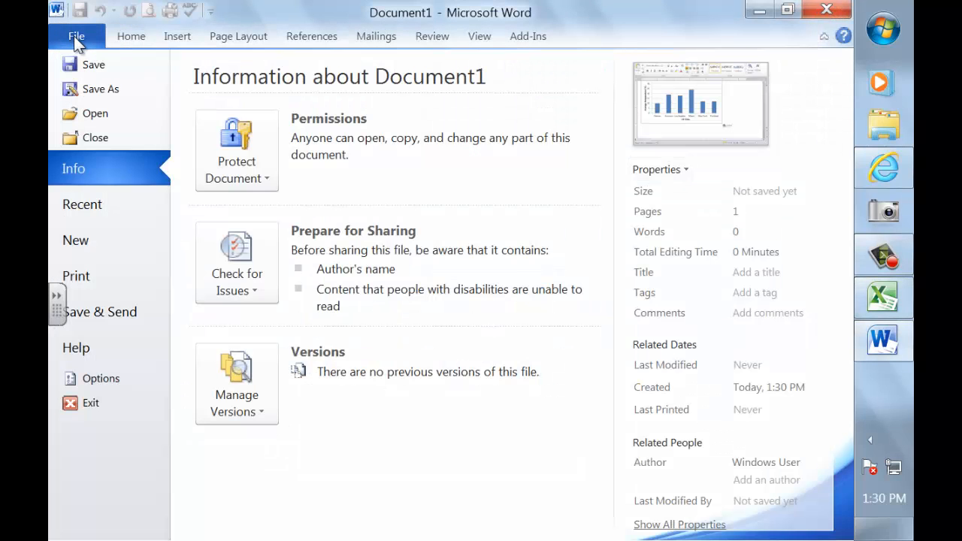
left_click(101, 91)
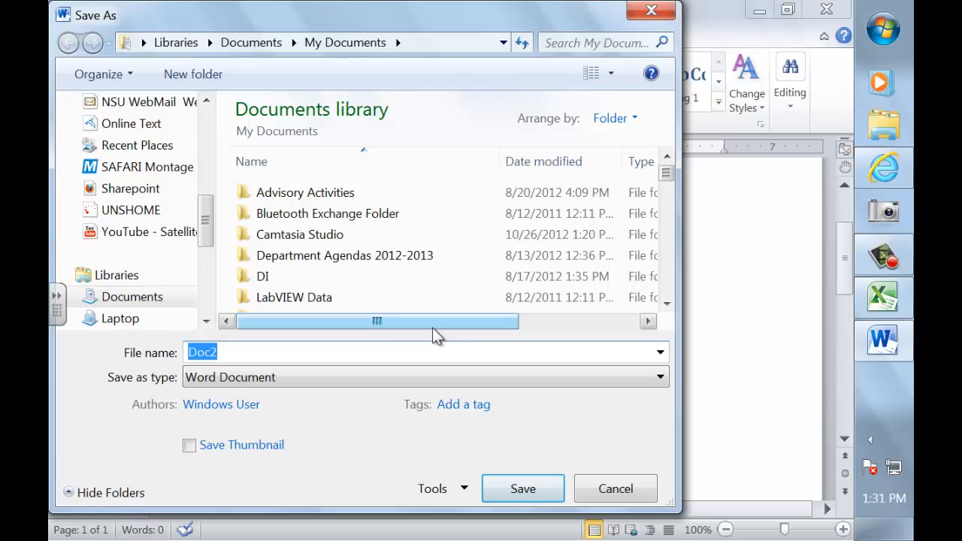
type("Dixon")
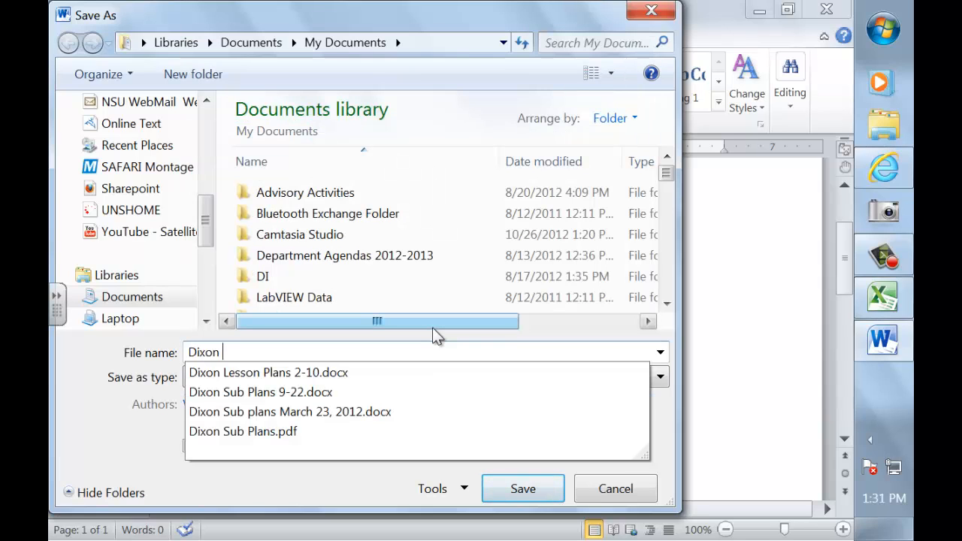
type(" Graph")
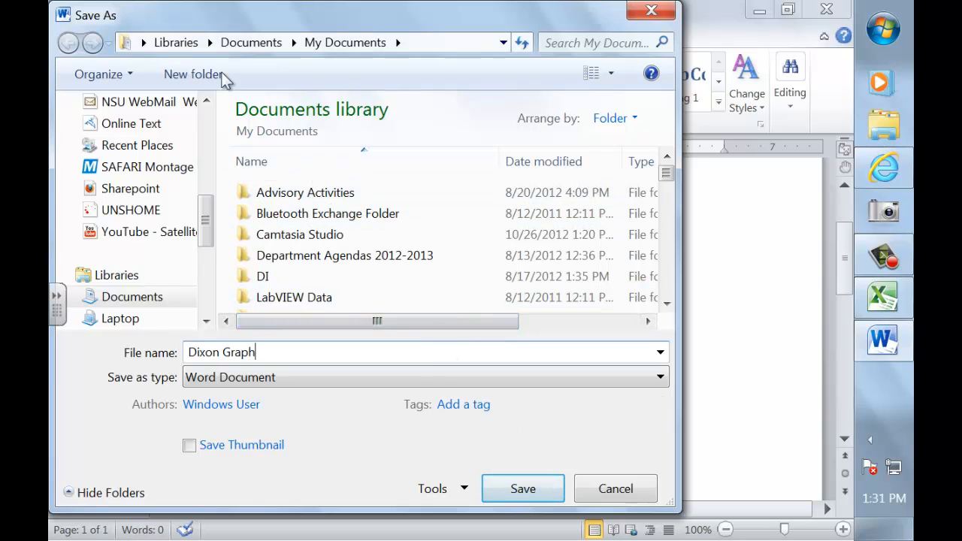
left_click(526, 485)
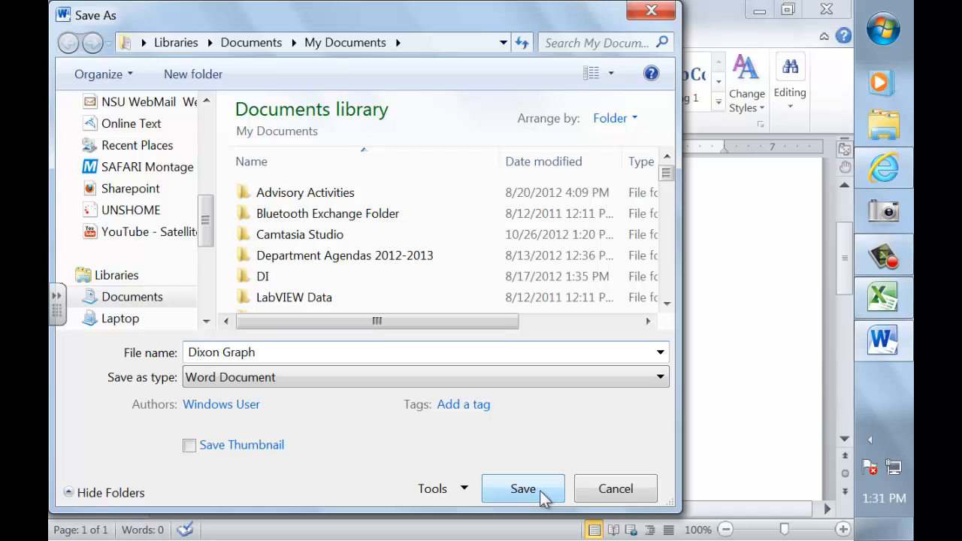
left_click(540, 489)
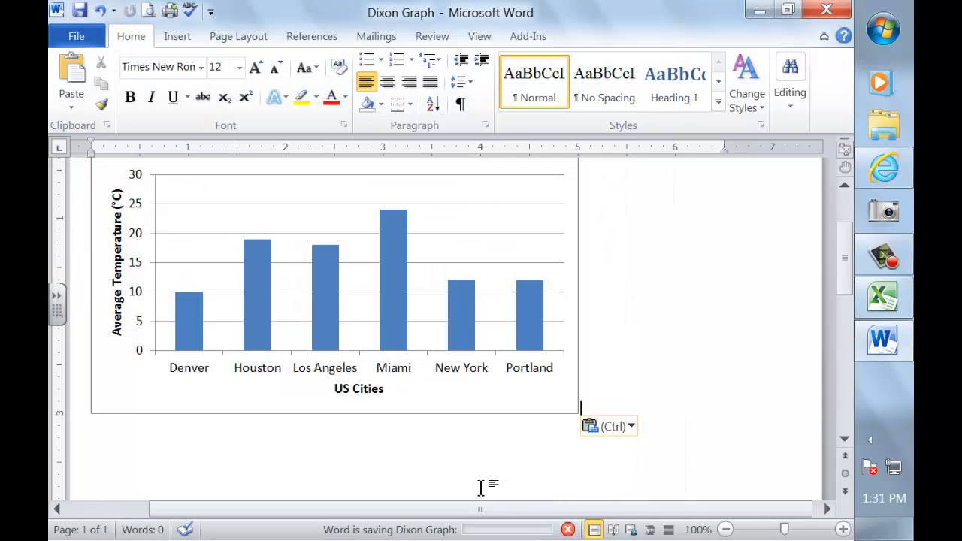
Email Dixon Graph.docx as an attachment to the recipient's address and send it.
left_click(82, 31)
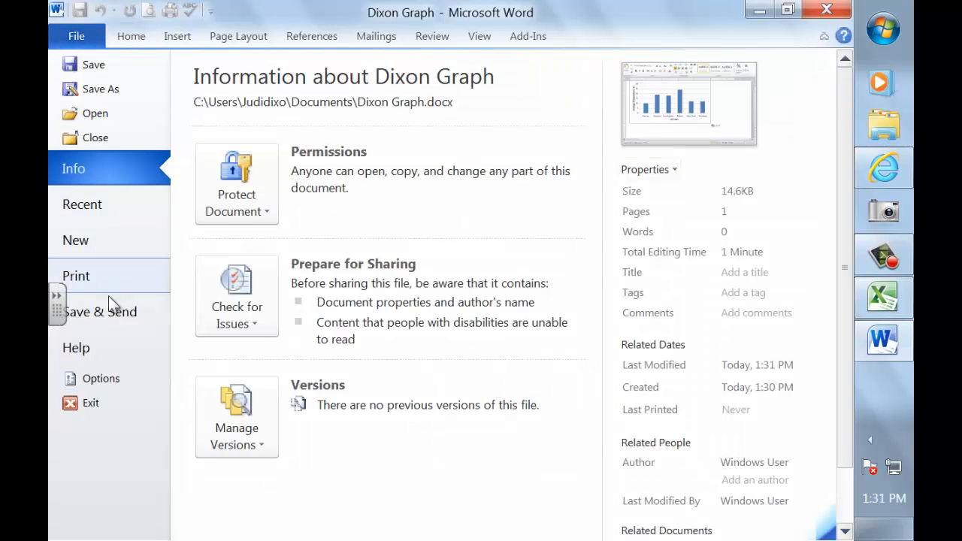
left_click(115, 316)
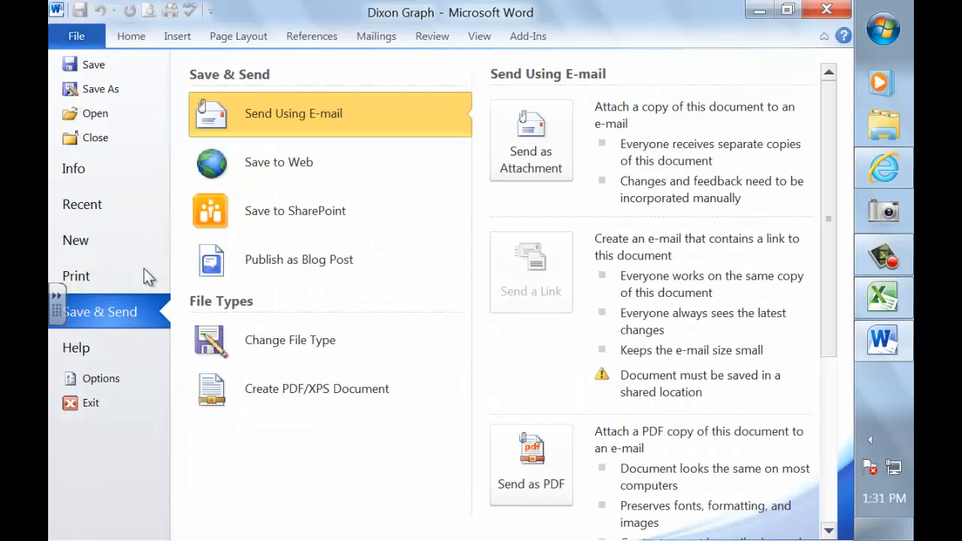
left_click(535, 135)
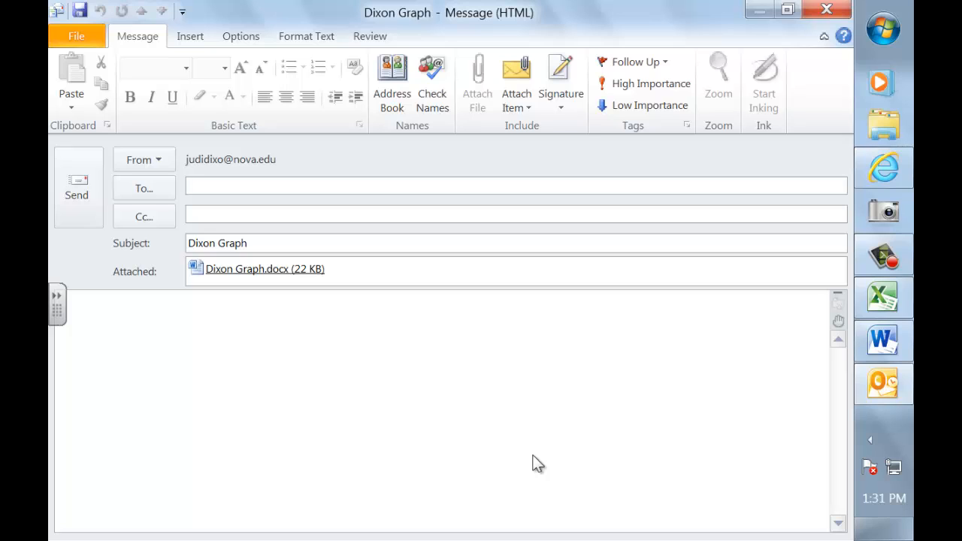
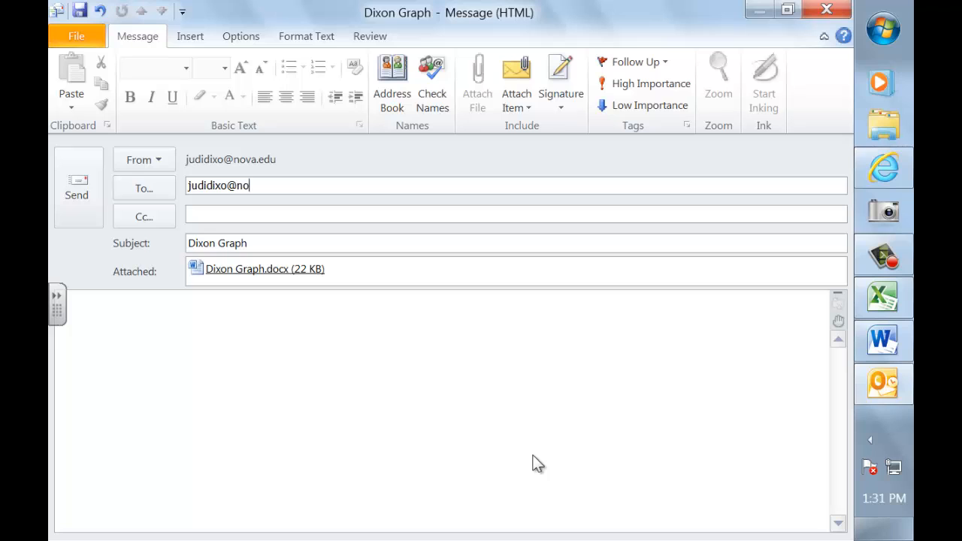
left_click(112, 338)
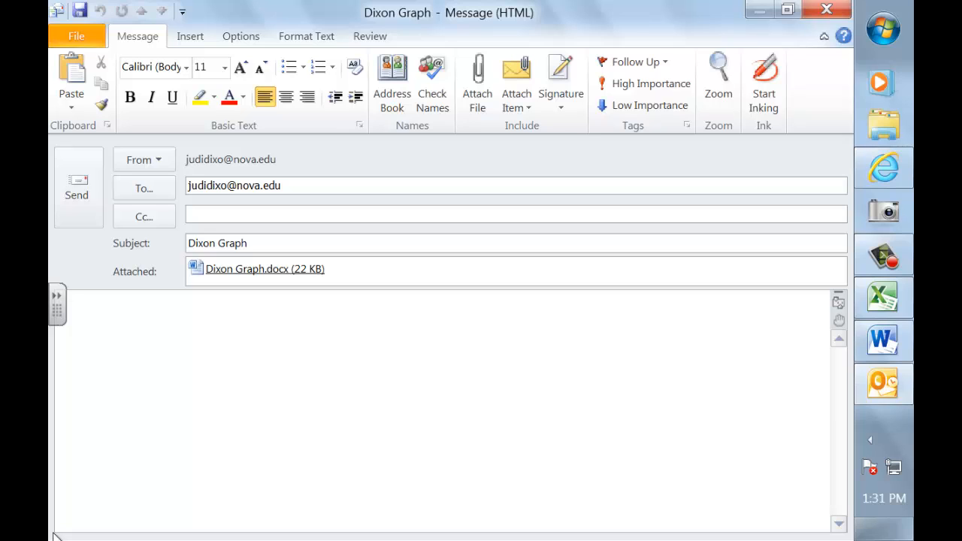
left_click(82, 188)
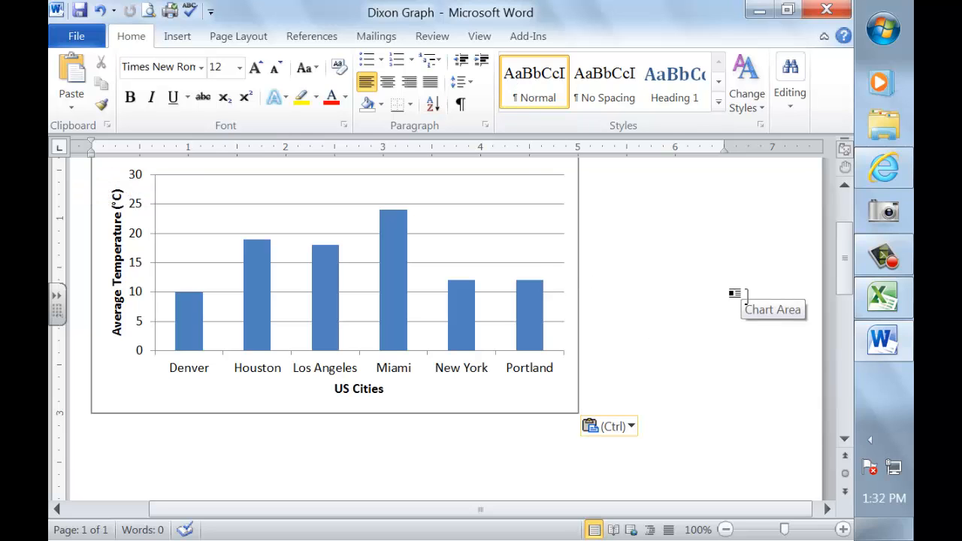
scroll(744, 297, "up", 3)
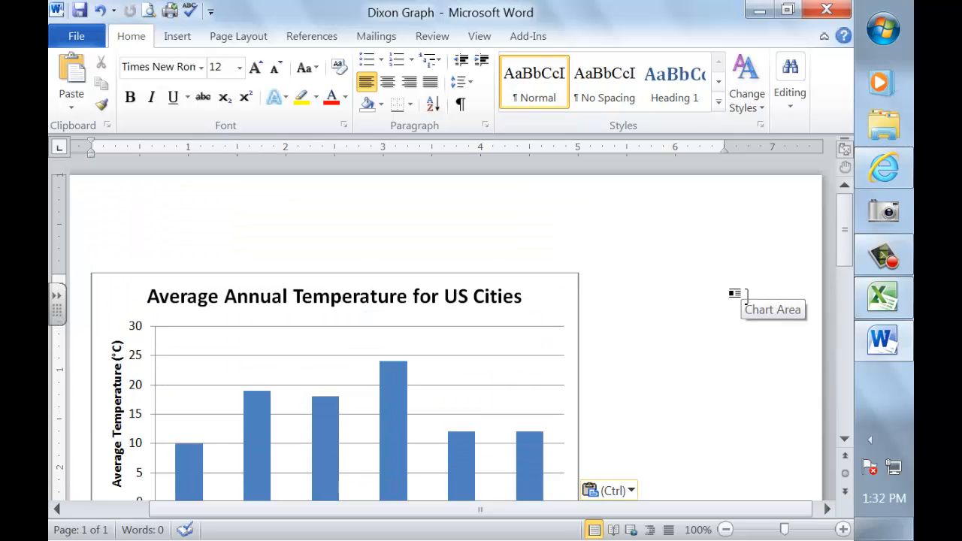
scroll(744, 295, "down", 3)
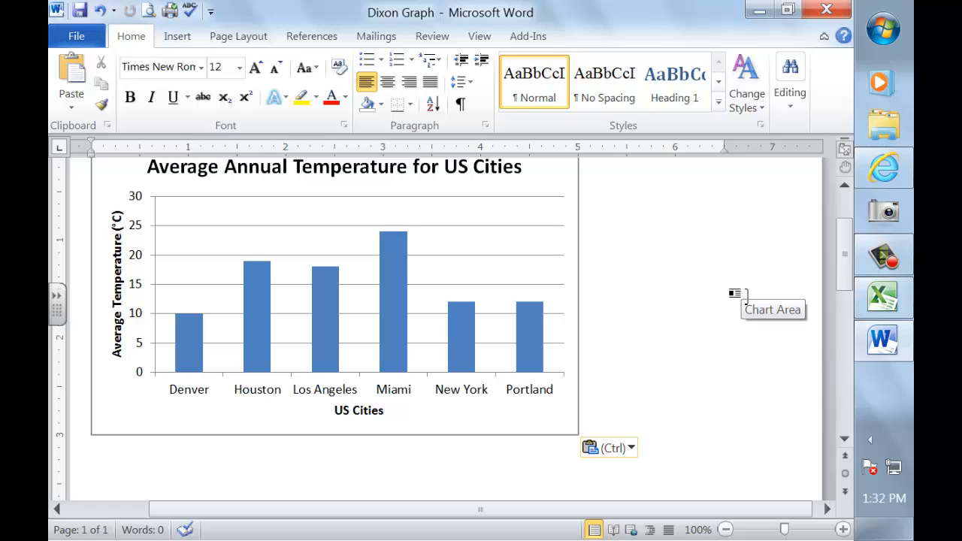